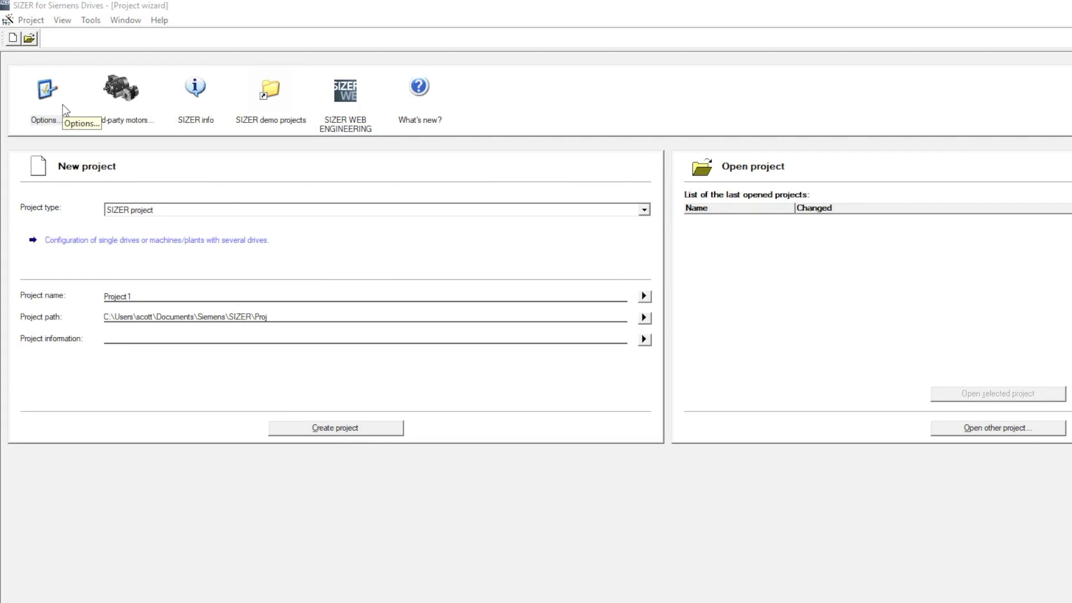
Step: Confirm program options with IEC metric units and a 480 V 3-phase 60 Hz default supply
{"action": "left_click", "coordinate": [63, 105]}
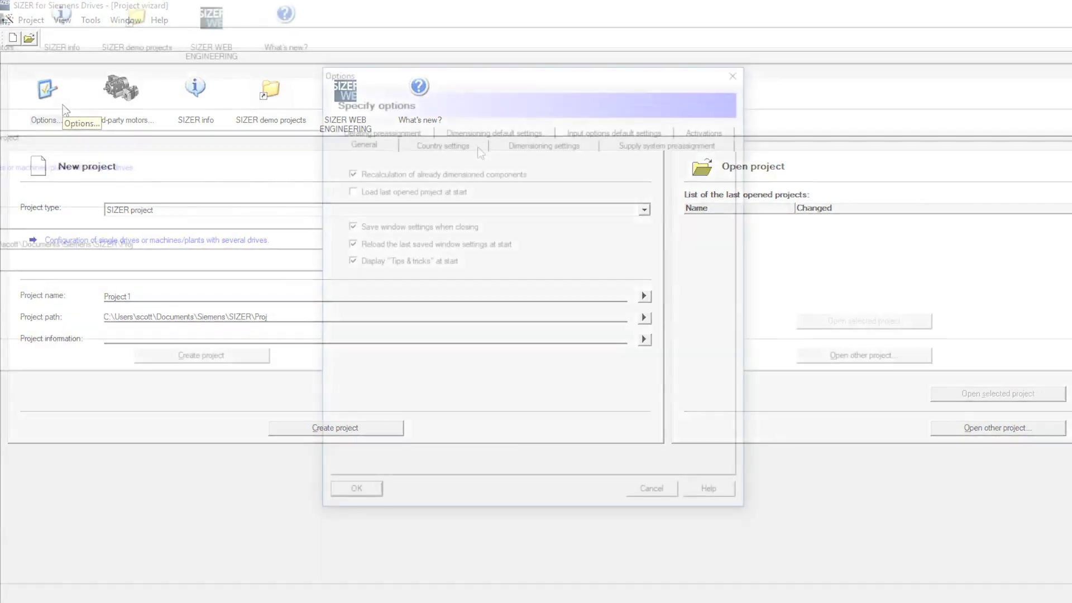
{"action": "left_click", "coordinate": [478, 151]}
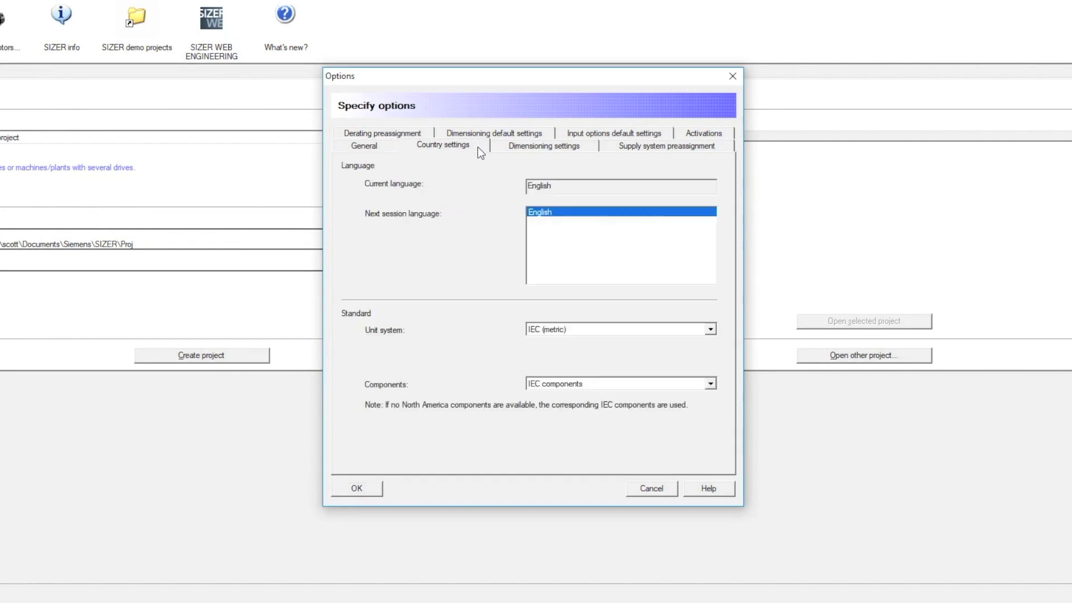
{"action": "left_click", "coordinate": [710, 329]}
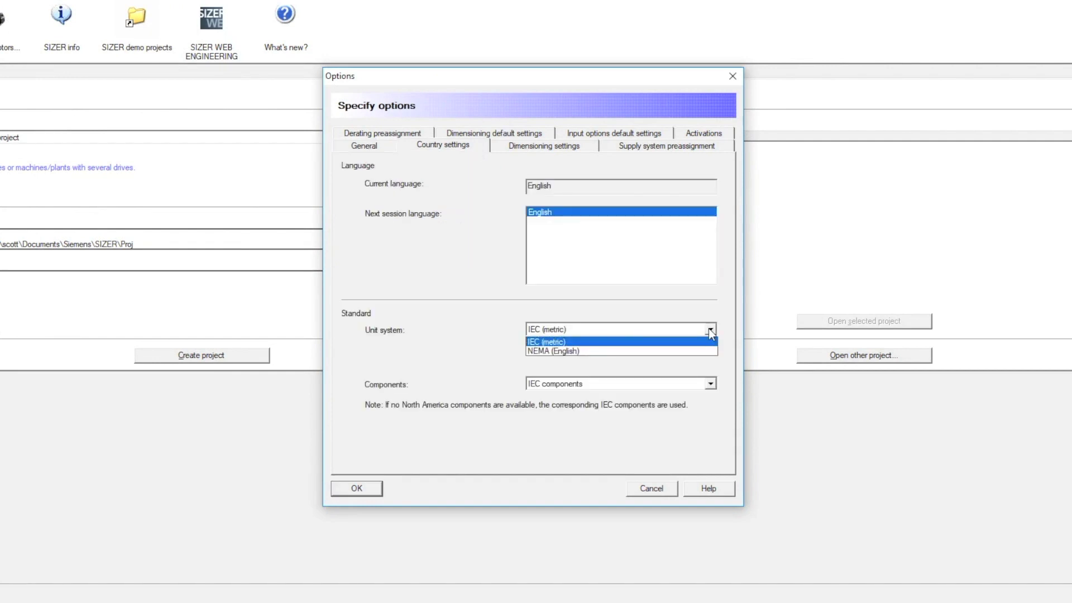
{"action": "left_click", "coordinate": [709, 330]}
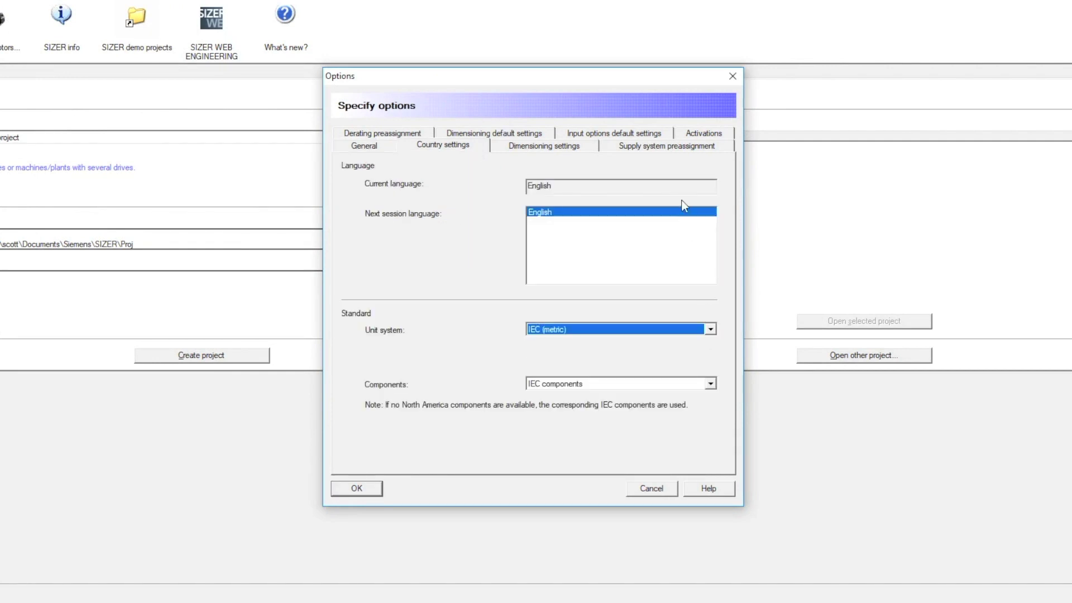
{"action": "left_click", "coordinate": [673, 153]}
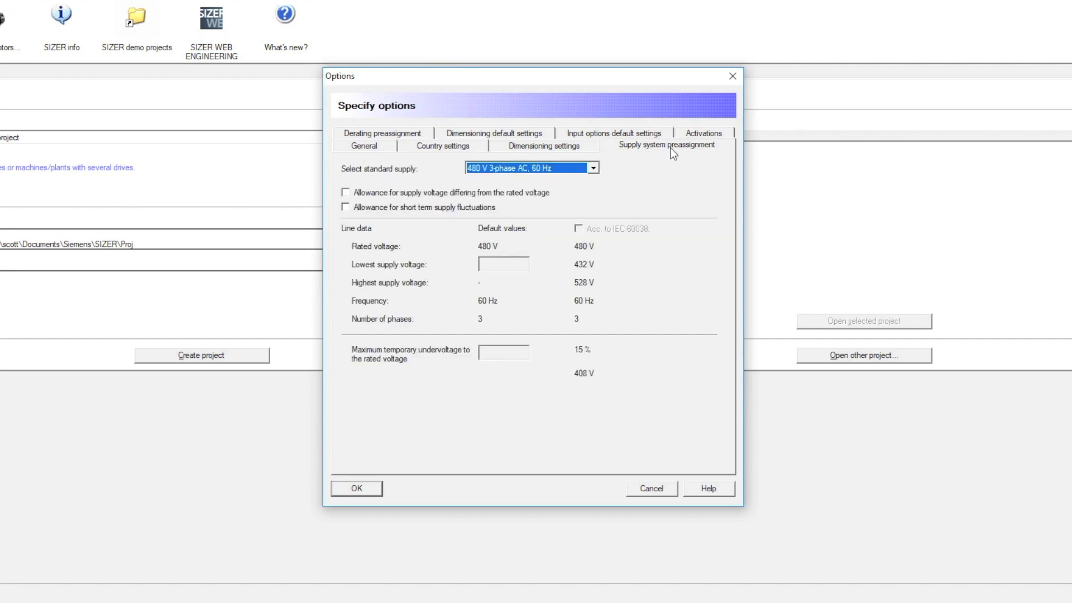
{"action": "left_click", "coordinate": [592, 169]}
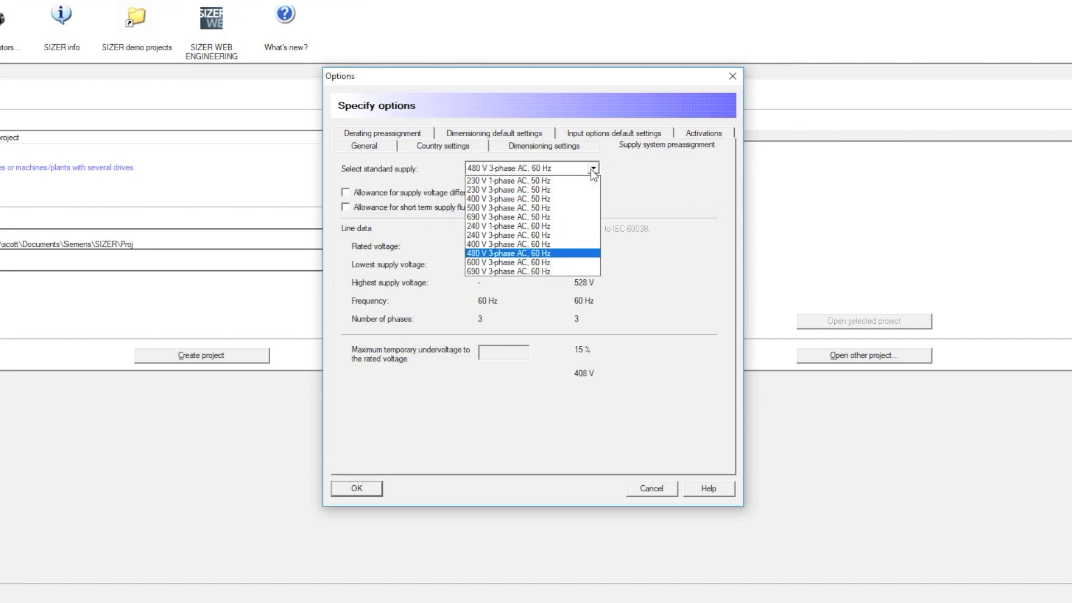
{"action": "left_click", "coordinate": [590, 169]}
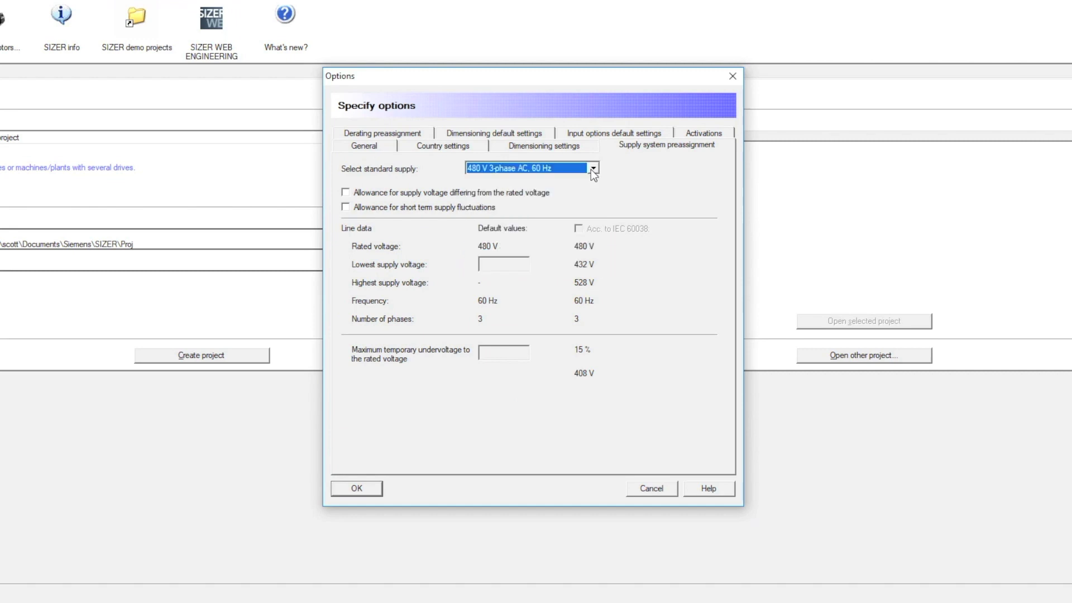
{"action": "left_click", "coordinate": [368, 485]}
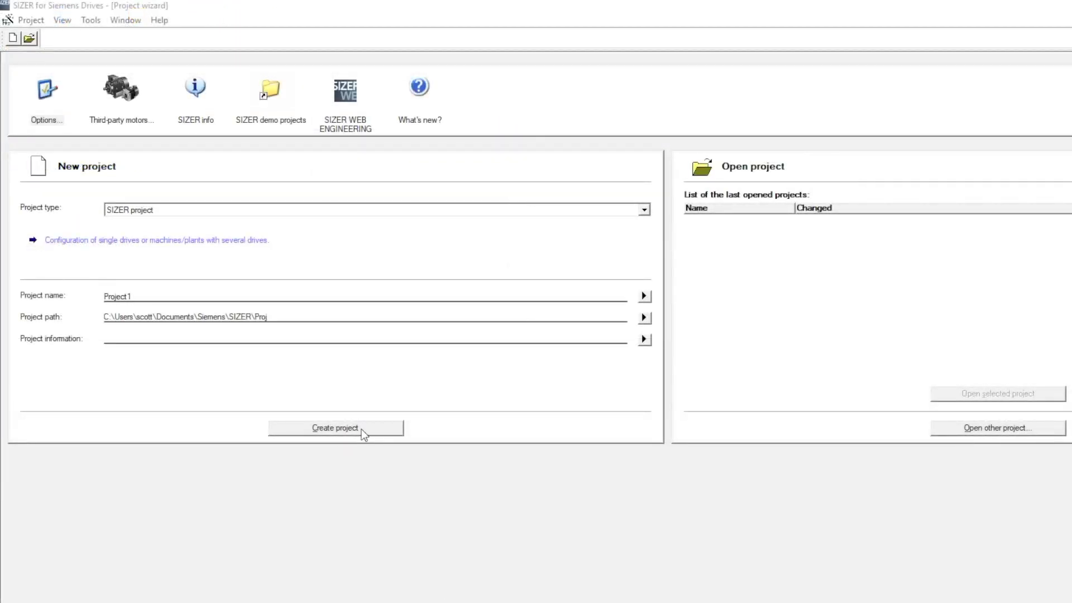
Step: Create Project1 and confirm its supply system node at 480 V 3-phase AC, 60 Hz
{"action": "left_click", "coordinate": [360, 429]}
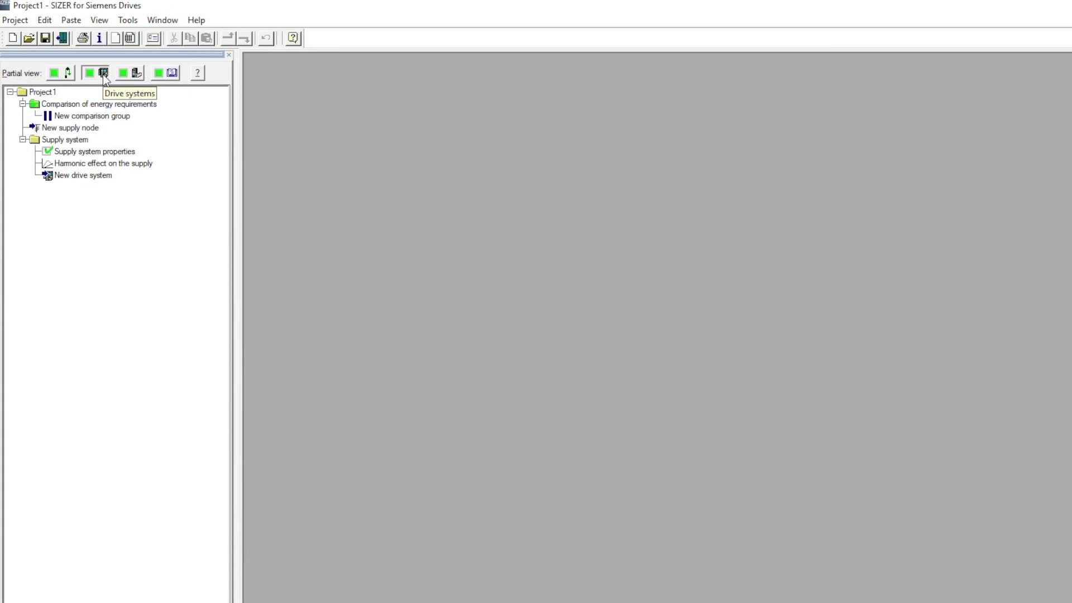
{"action": "left_click", "coordinate": [147, 154]}
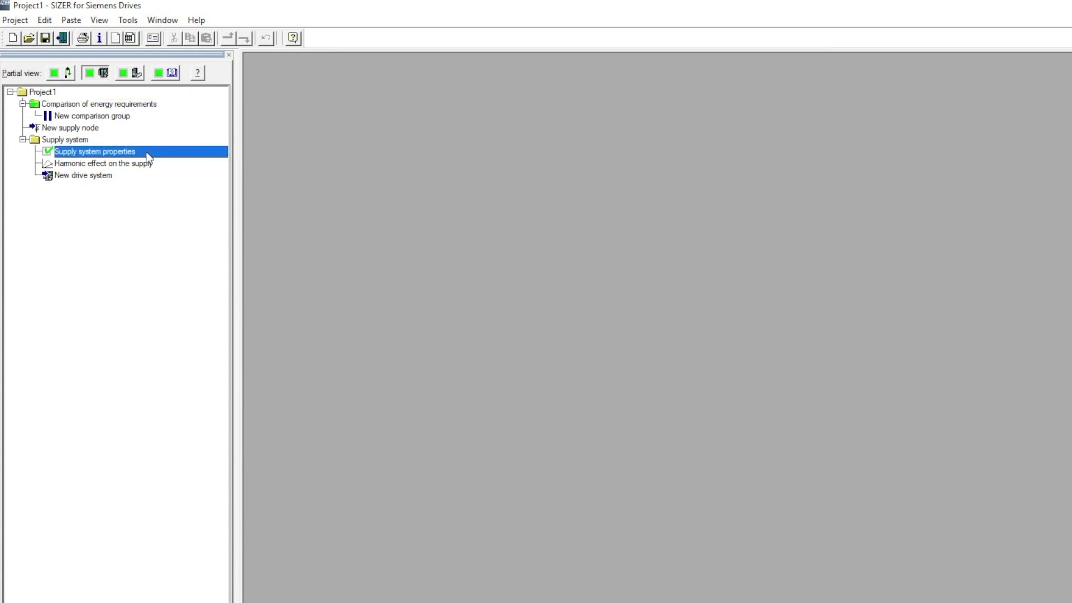
{"action": "double_click", "coordinate": [147, 154]}
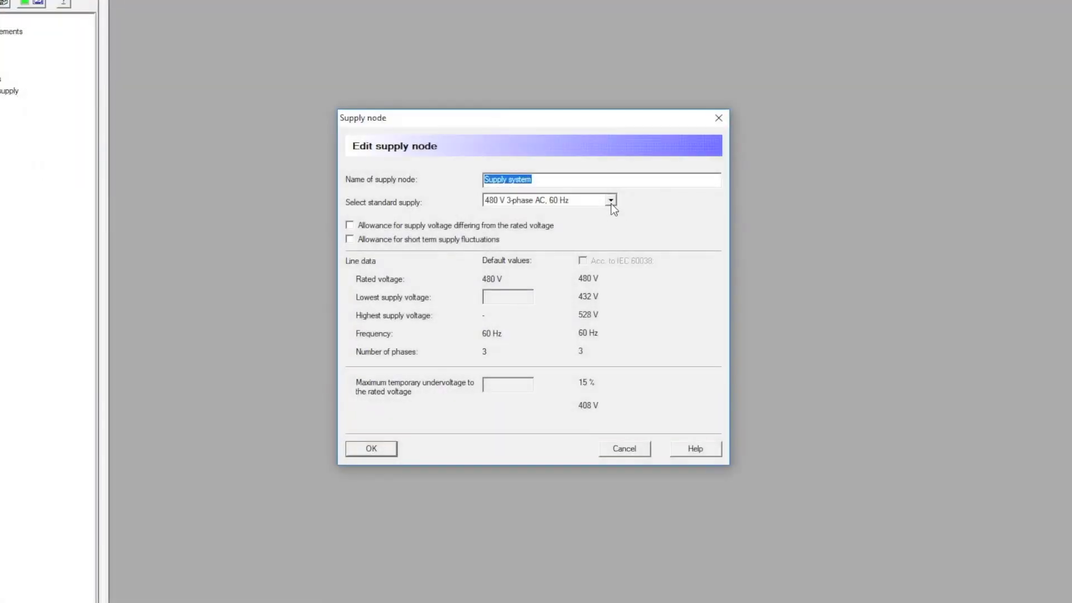
{"action": "left_click", "coordinate": [611, 200]}
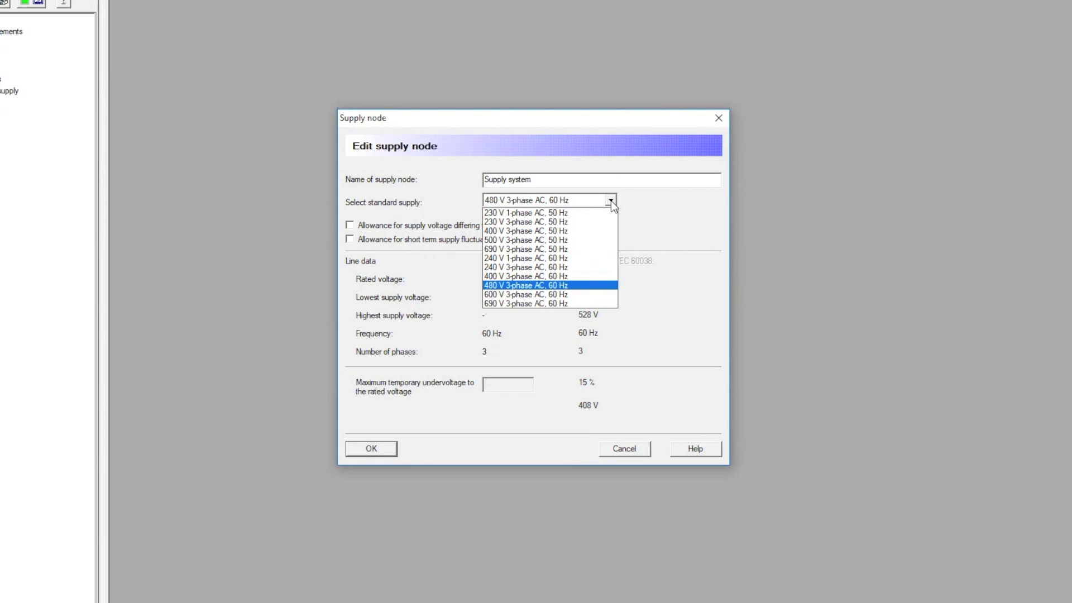
{"action": "left_click", "coordinate": [610, 200]}
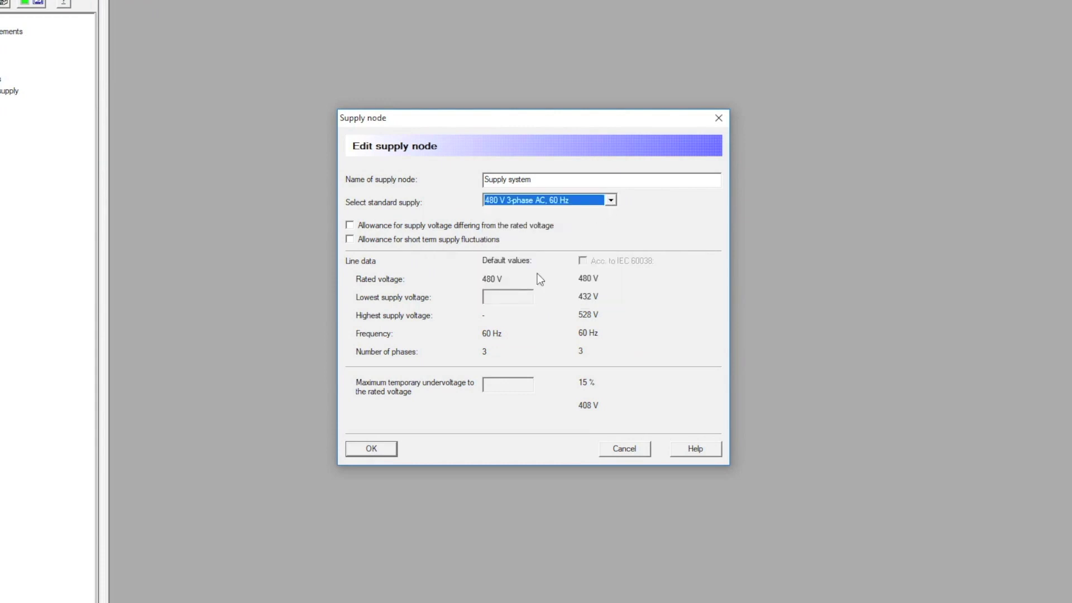
{"action": "left_click", "coordinate": [372, 449]}
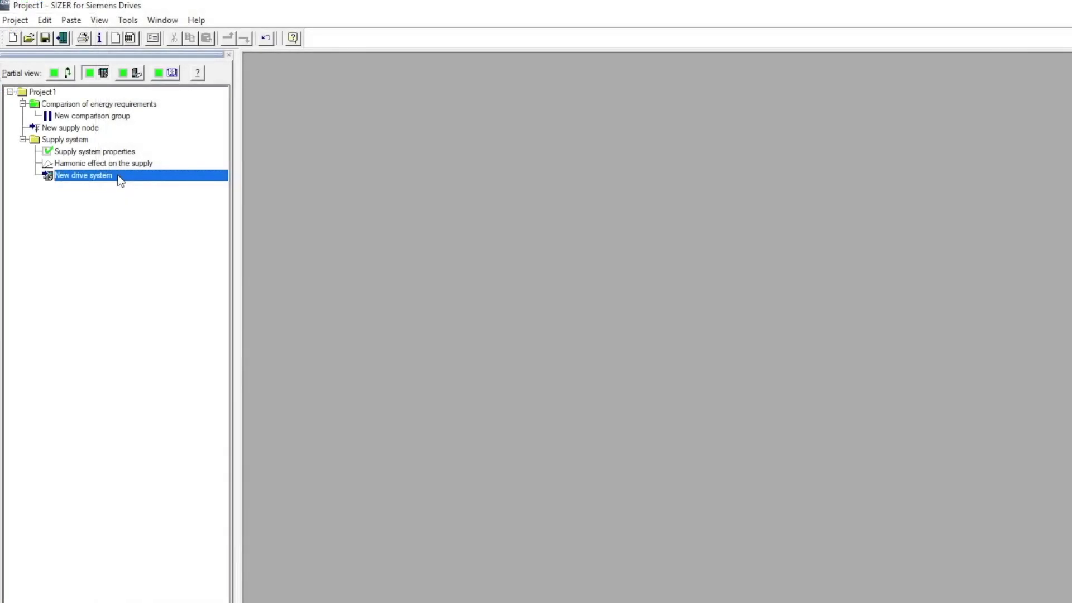
Step: Add a drive system with a SINAMICS S120 AC/AC unit, 1FT/1FK servo motor and Load characteristic load
{"action": "double_click", "coordinate": [118, 177]}
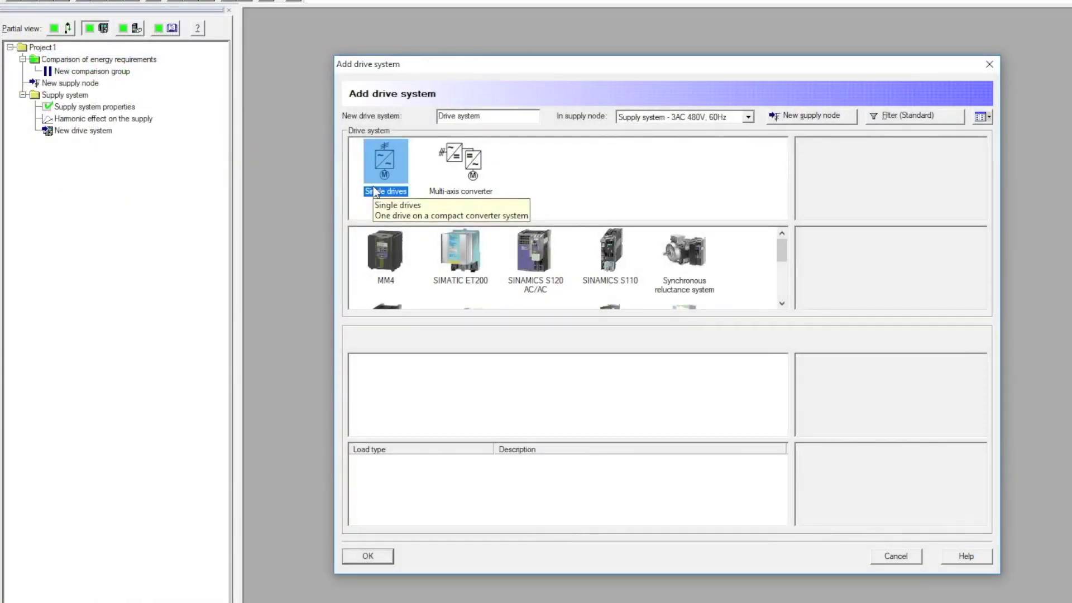
{"action": "left_click", "coordinate": [542, 259]}
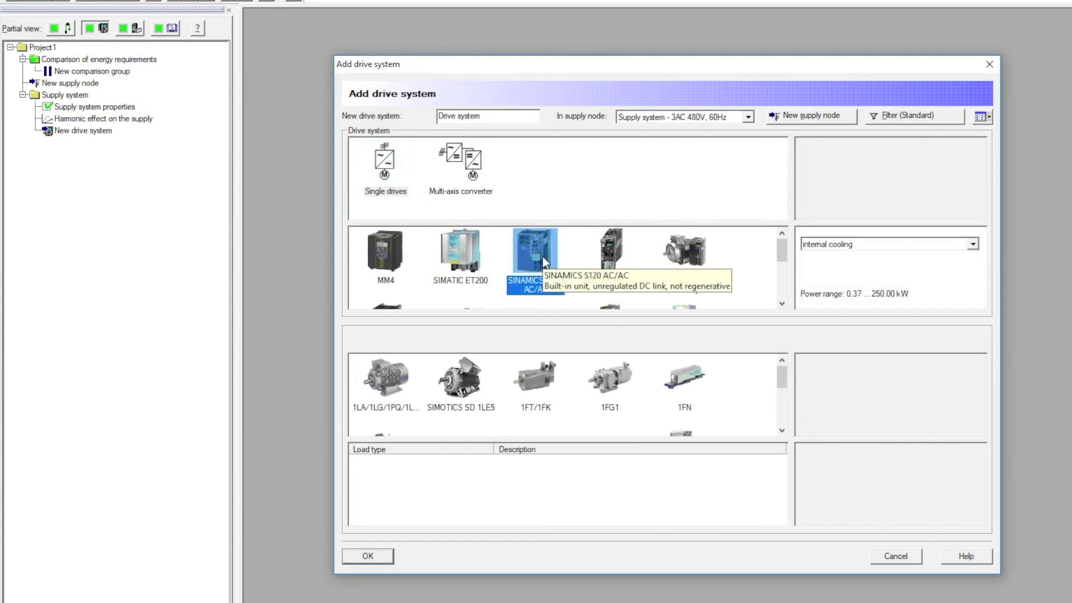
{"action": "left_click", "coordinate": [548, 378]}
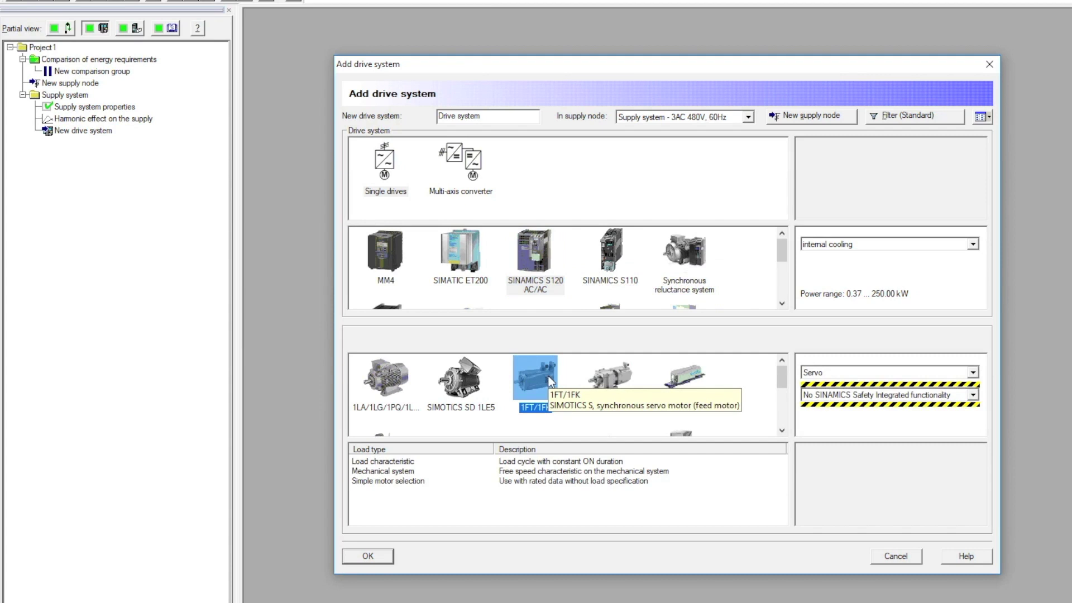
{"action": "left_click", "coordinate": [393, 462]}
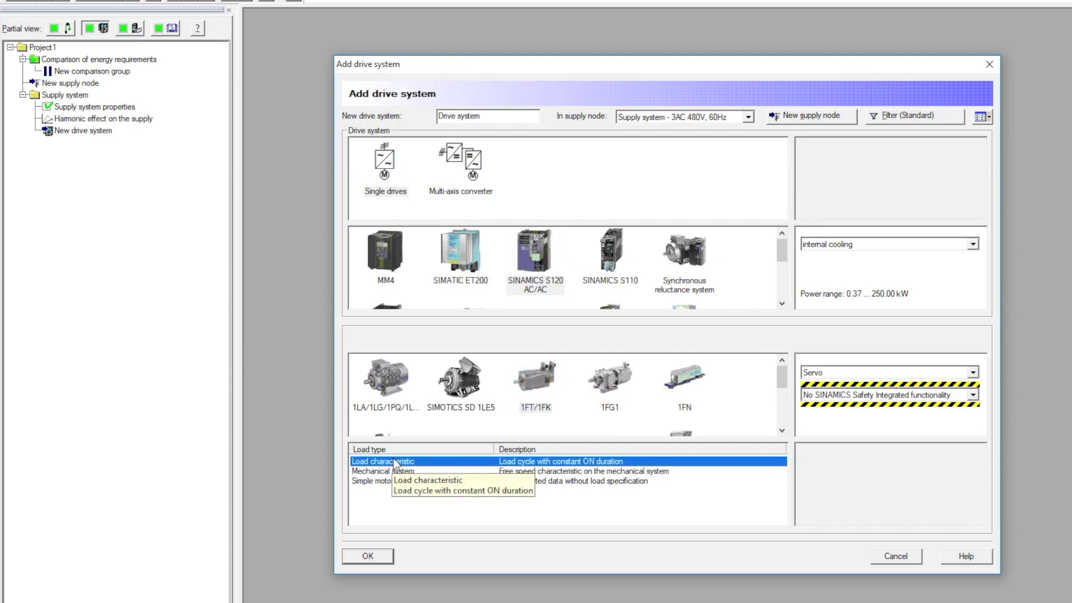
{"action": "left_click", "coordinate": [367, 555]}
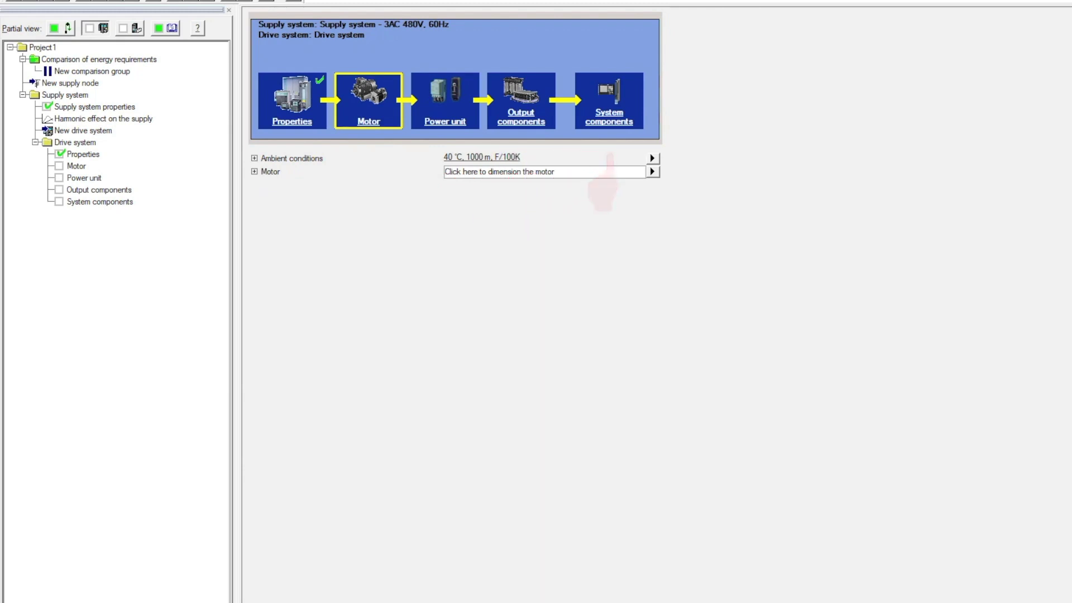
Step: Enter the motor load as torque: base load 5 Nm at 2000 rpm maximum-load speed
{"action": "left_click", "coordinate": [652, 172]}
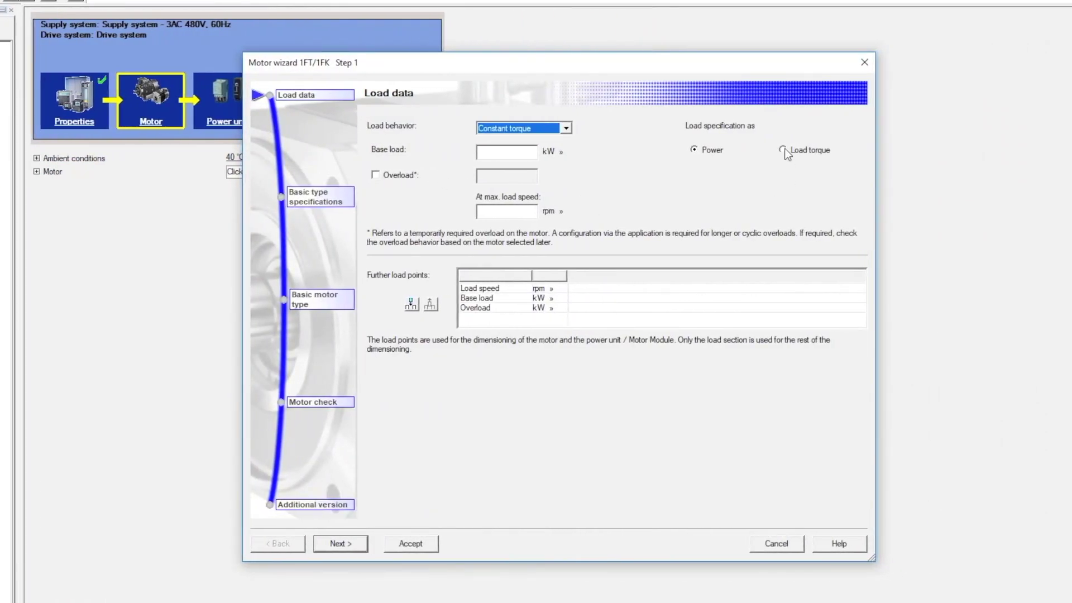
{"action": "left_click", "coordinate": [784, 150]}
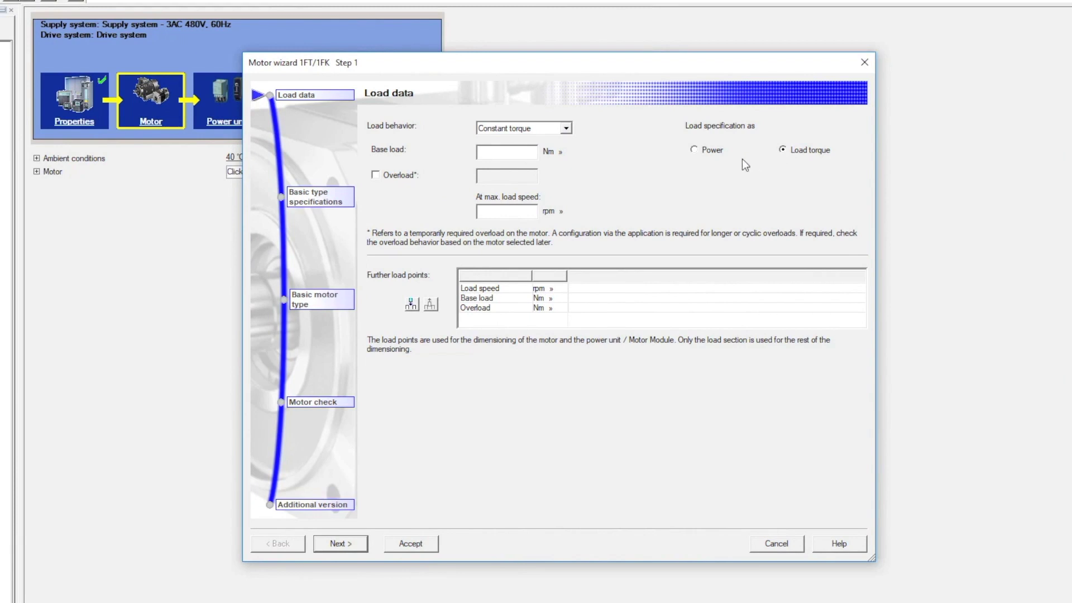
{"action": "left_click", "coordinate": [500, 150]}
{"action": "left_click", "coordinate": [488, 212]}
{"action": "type", "text": "2000"}
{"action": "left_click", "coordinate": [340, 544]}
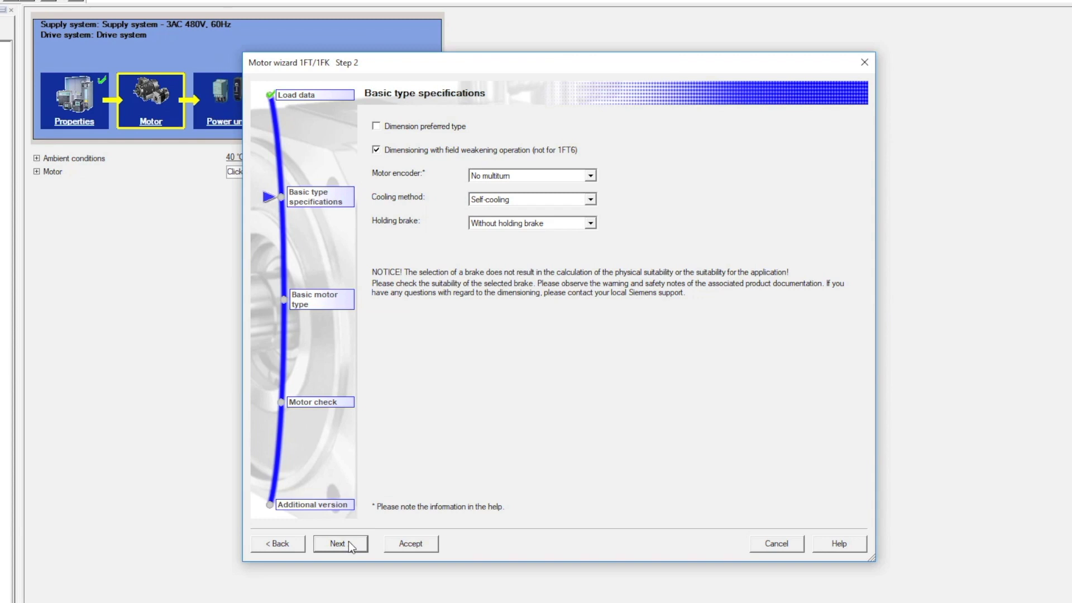
Step: Filter basic motor types to 1FK7, sorted ascending, showing only Compact (generation 2) versions
{"action": "left_click", "coordinate": [350, 546]}
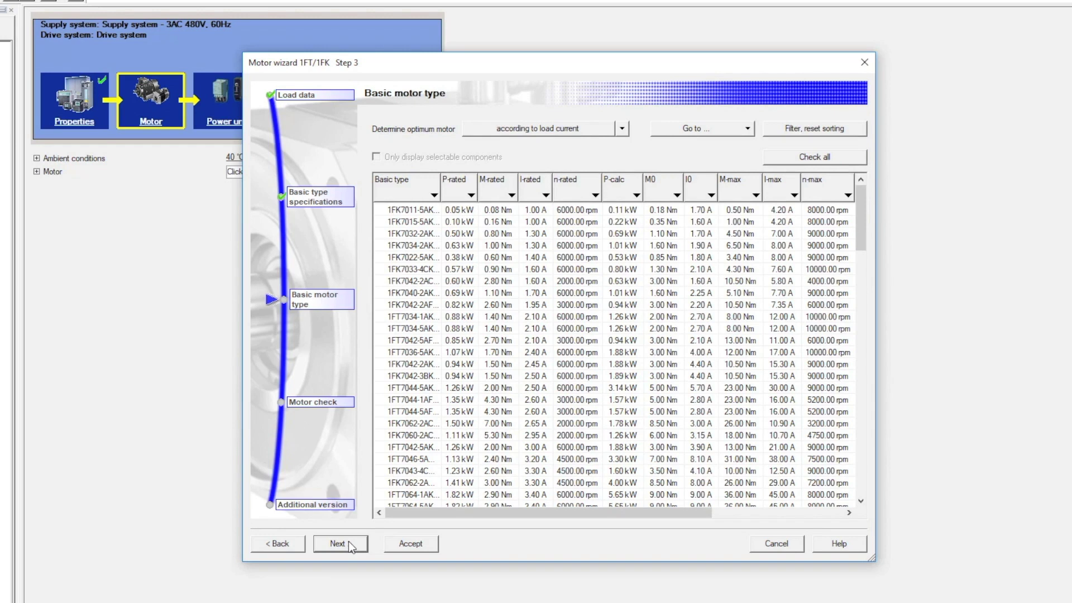
{"action": "left_click", "coordinate": [434, 195]}
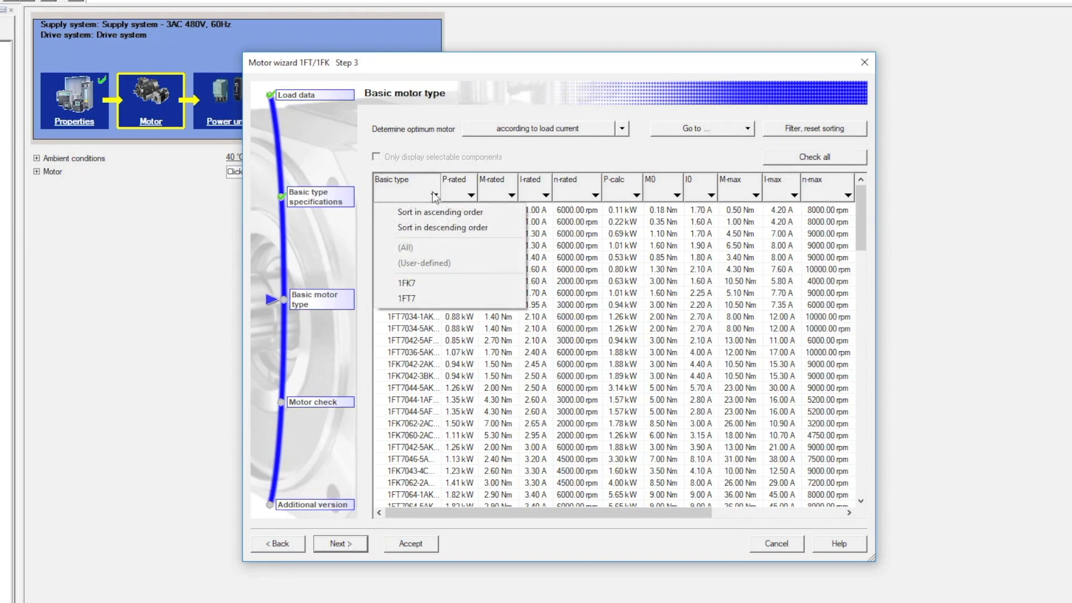
{"action": "left_click", "coordinate": [413, 282]}
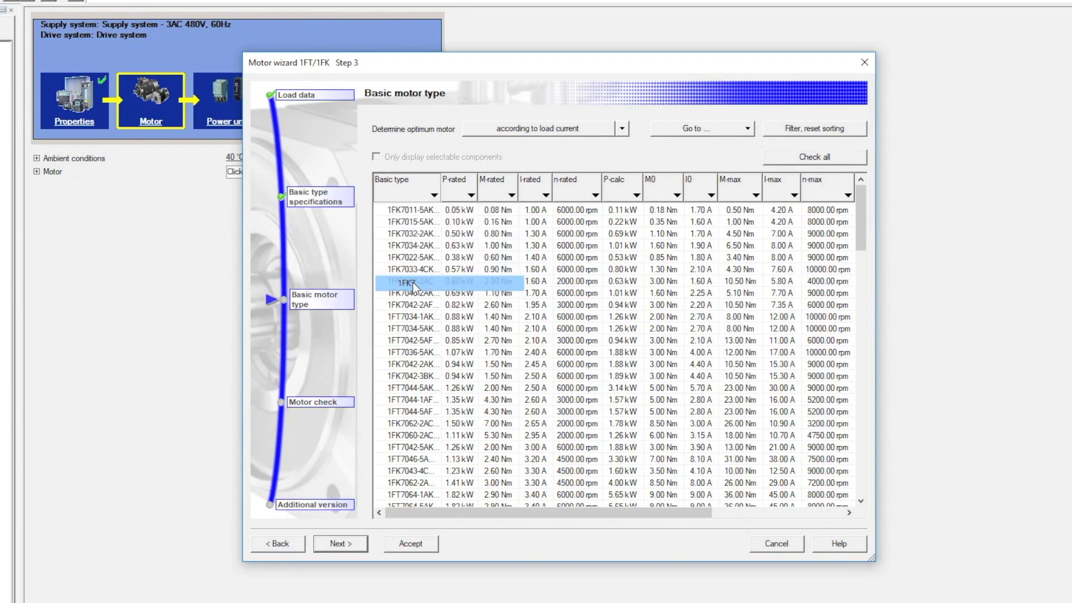
{"action": "left_click", "coordinate": [434, 195]}
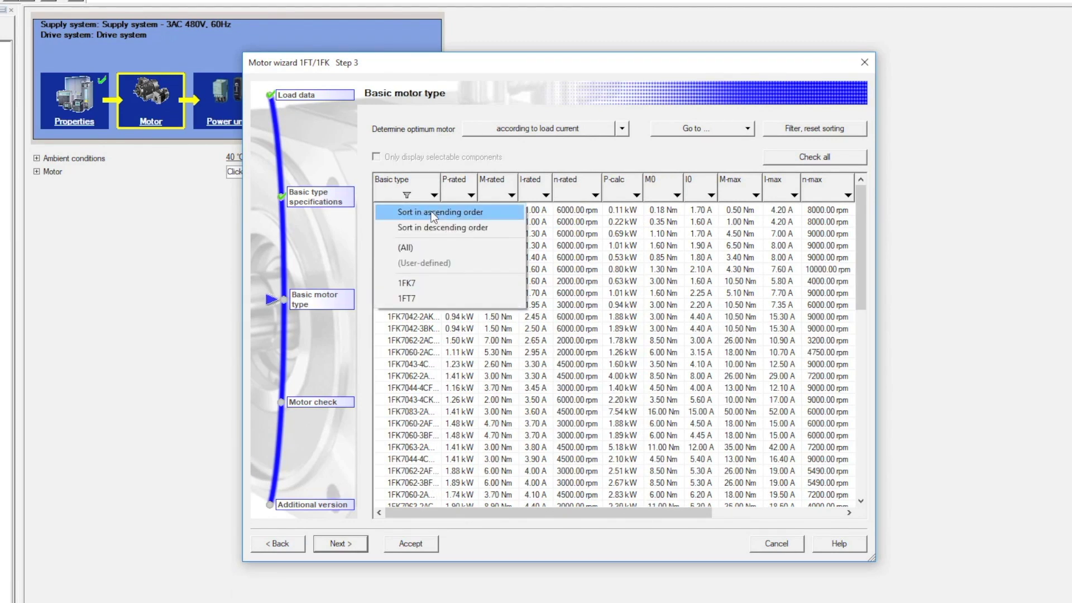
{"action": "left_click", "coordinate": [430, 211]}
{"action": "left_click_drag", "start_coordinate": [656, 512], "coordinate": [805, 503]}
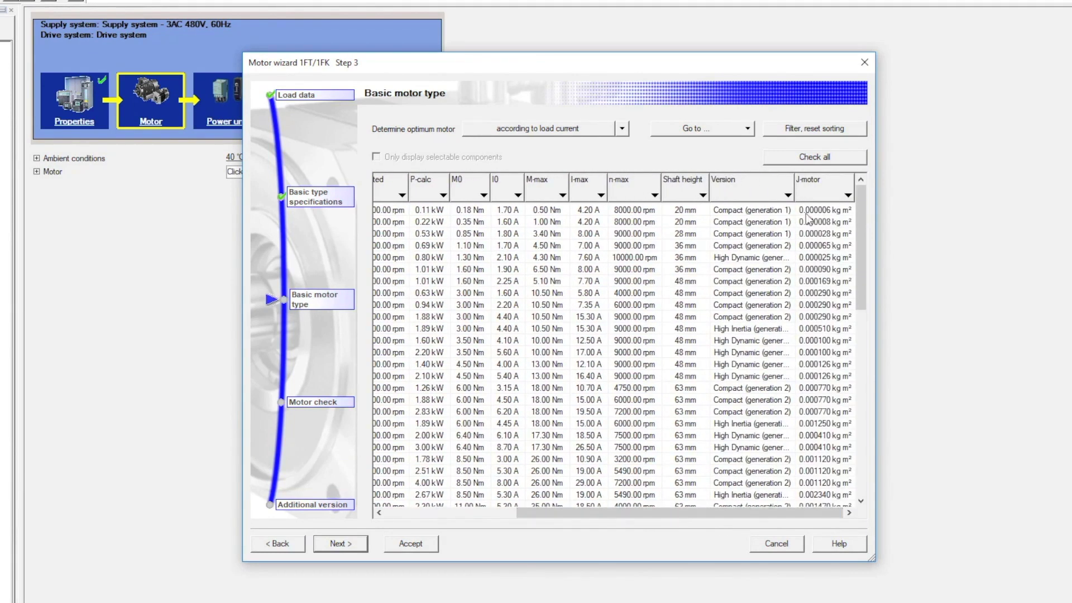
{"action": "left_click", "coordinate": [788, 195]}
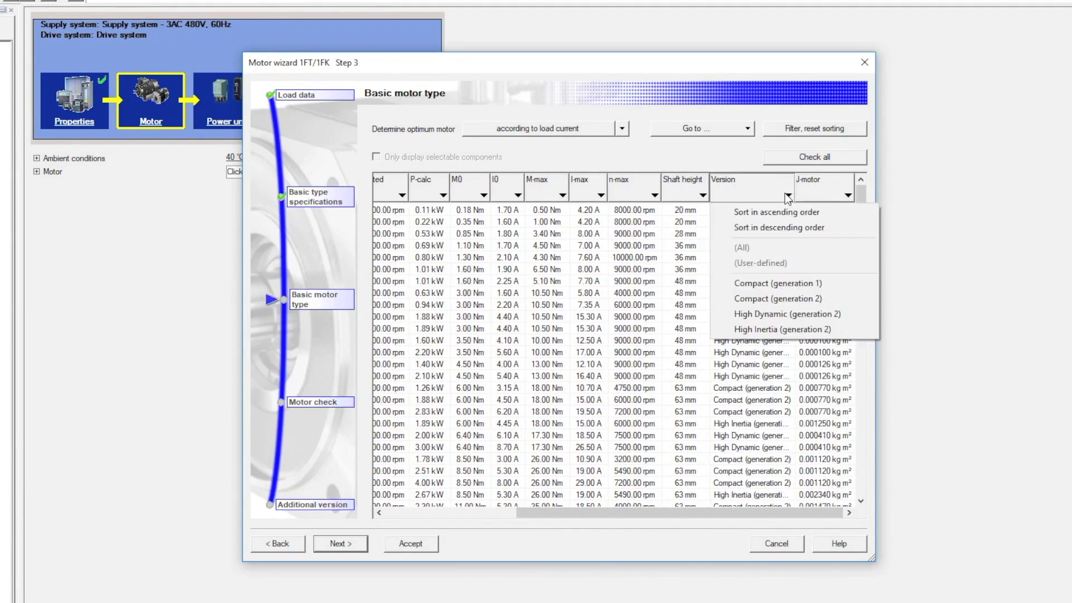
{"action": "left_click", "coordinate": [801, 301]}
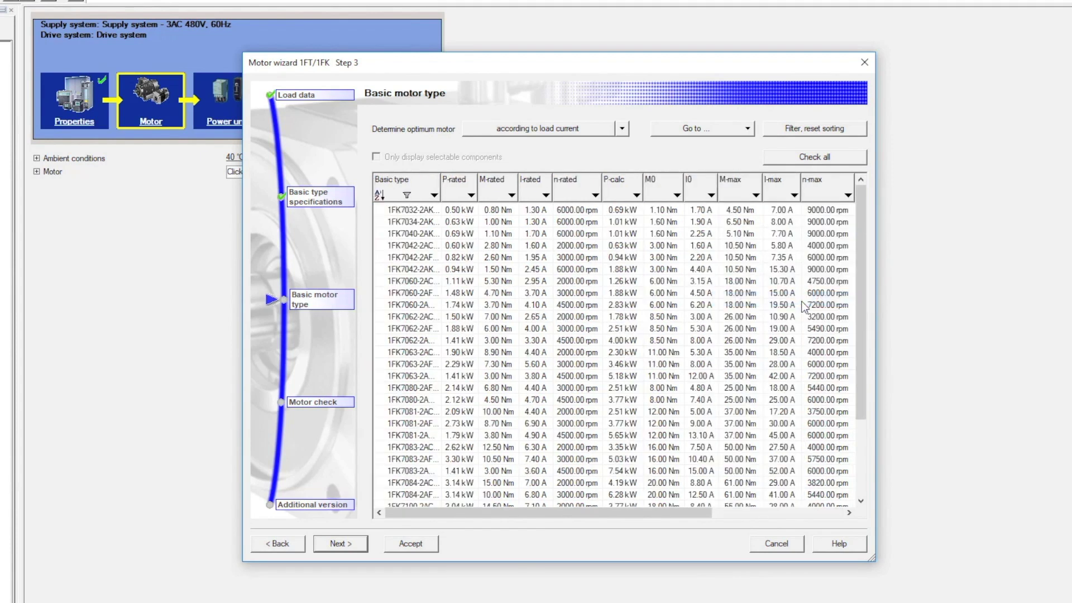
Step: Determine the optimum motor by frame size and pick the 1FK7060-2AC motor for checking
{"action": "left_click", "coordinate": [624, 130]}
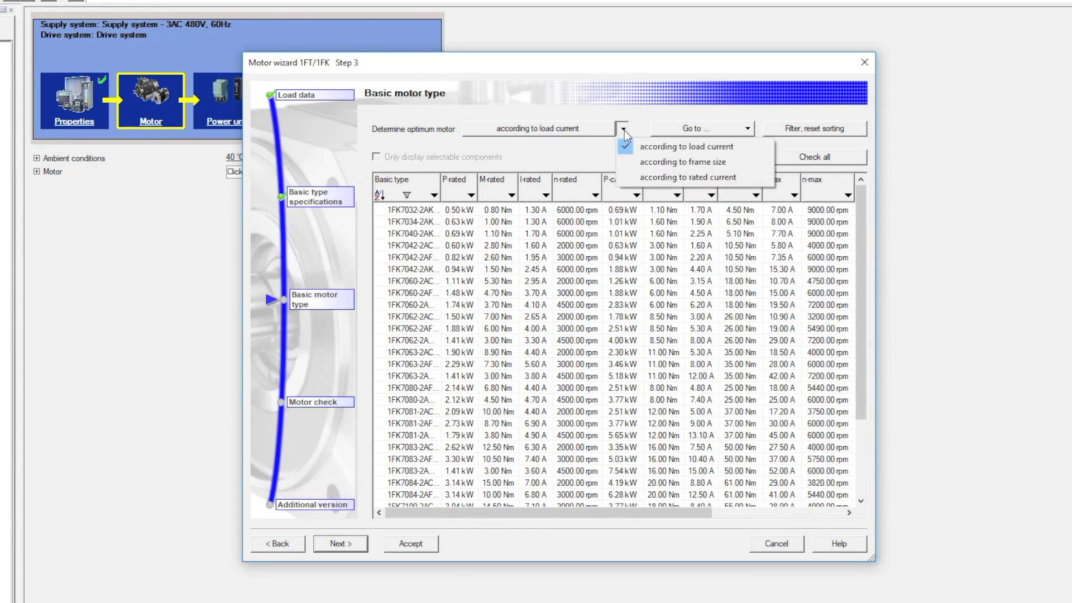
{"action": "left_click", "coordinate": [649, 161]}
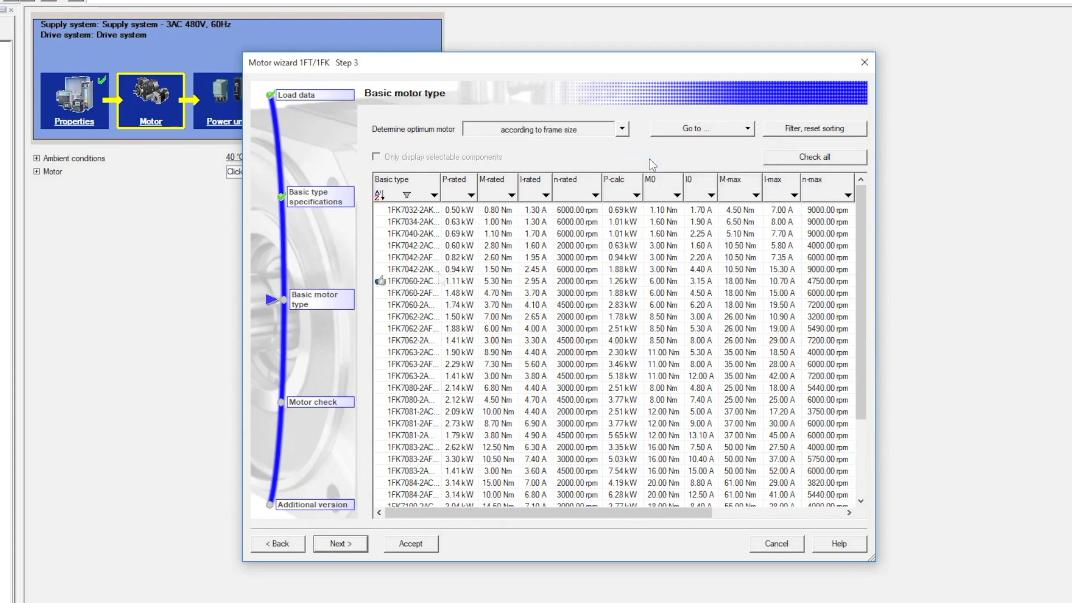
{"action": "left_click", "coordinate": [437, 281]}
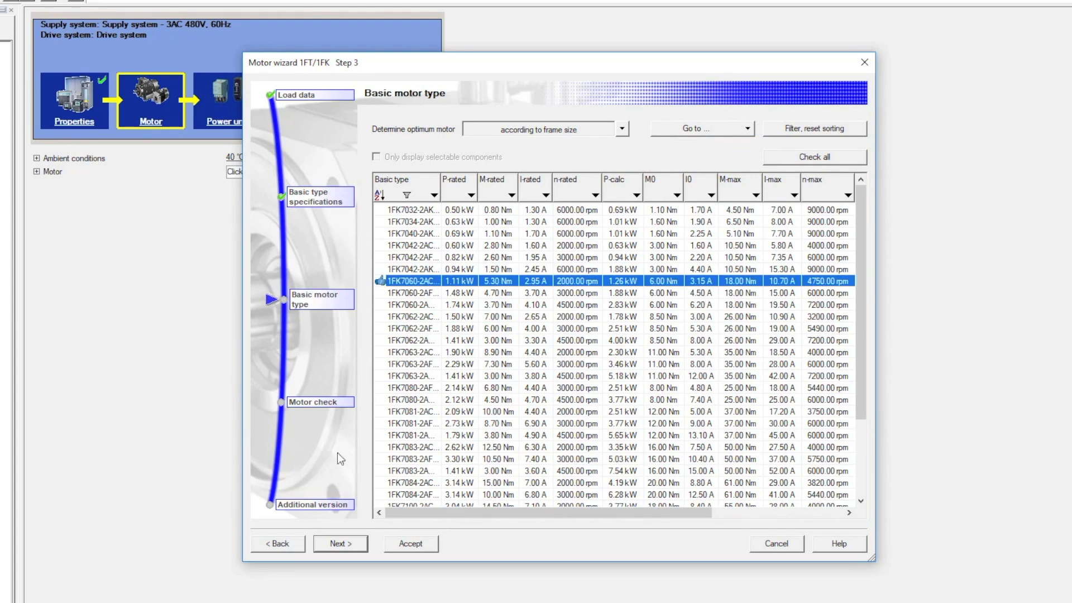
{"action": "left_click", "coordinate": [336, 544]}
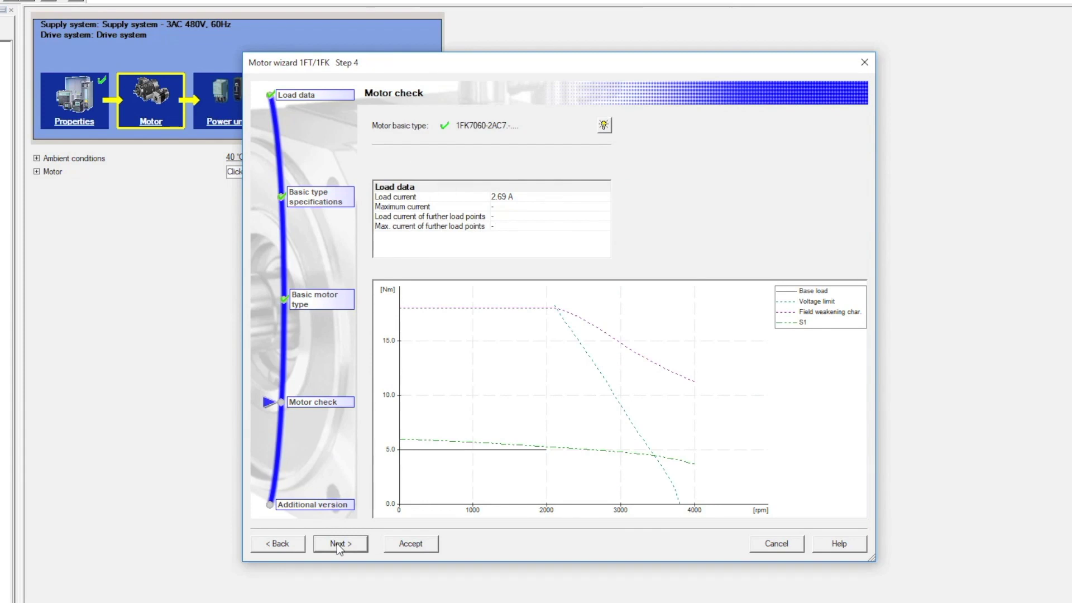
Step: Keep the default additional version and finish the wizard with motor 1FK7060-2AC71-1QG0
{"action": "left_click", "coordinate": [336, 544]}
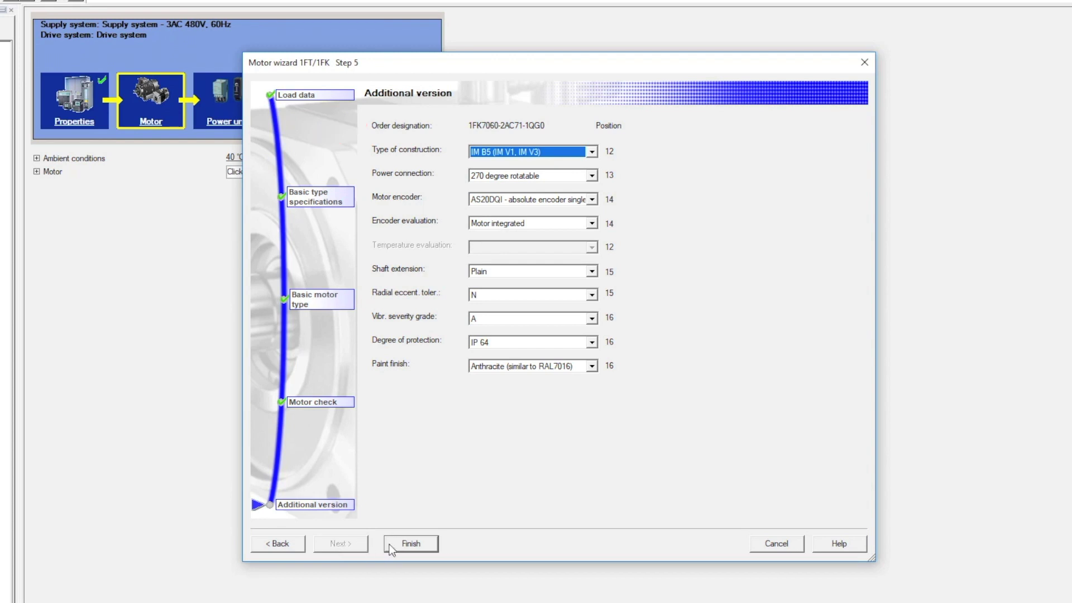
{"action": "left_click", "coordinate": [411, 543]}
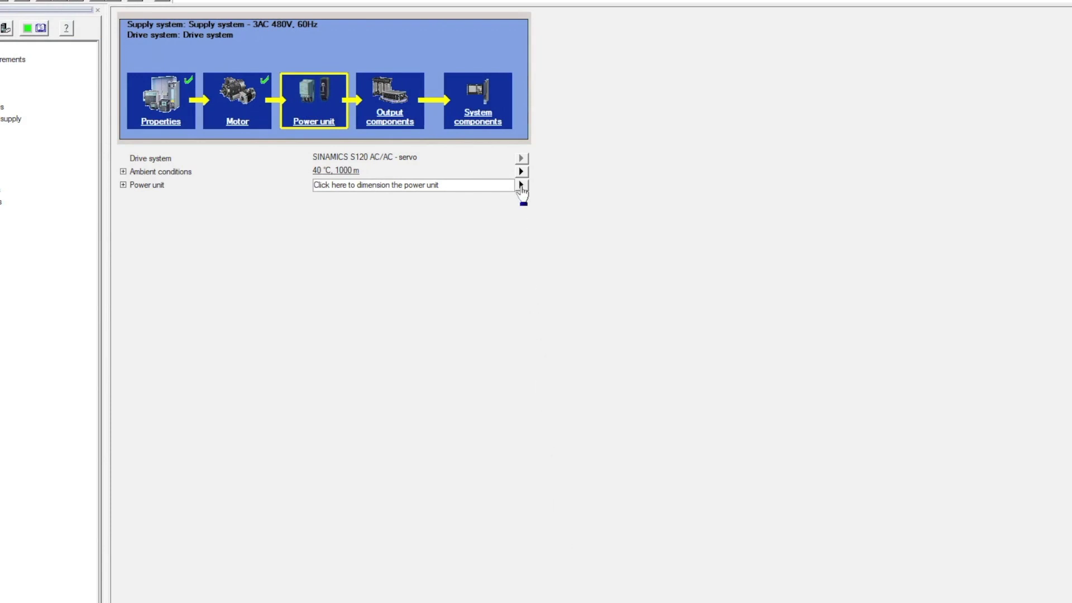
Step: Filter power units to PM240-2 without internal filter, sort by order designation, and pick 6SL3210-1PE13-2UL1
{"action": "left_click", "coordinate": [521, 186]}
{"action": "left_click_drag", "start_coordinate": [547, 438], "coordinate": [729, 441]}
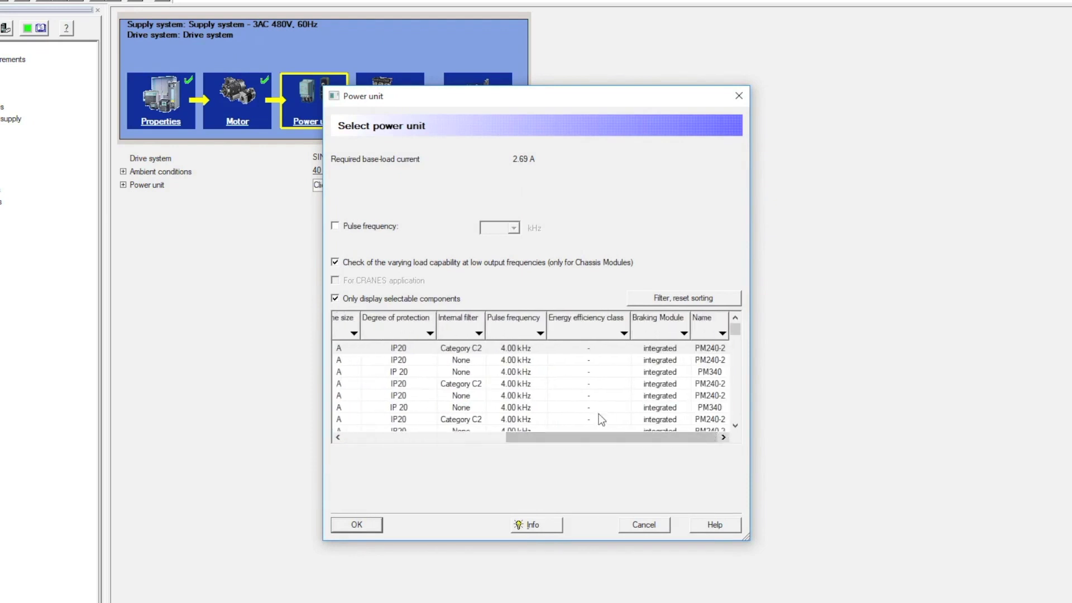
{"action": "left_click", "coordinate": [480, 334]}
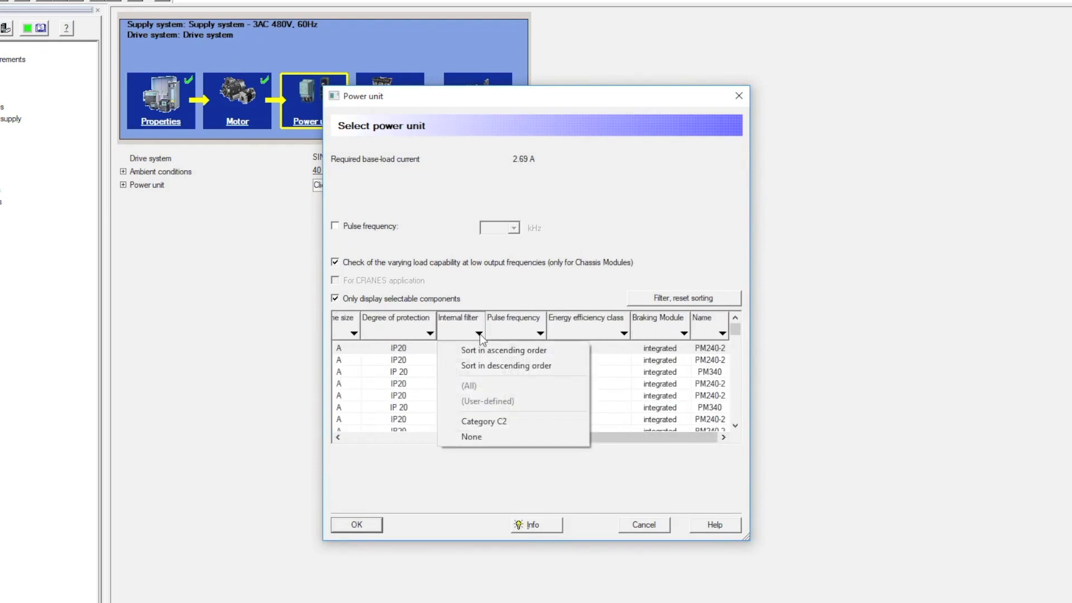
{"action": "left_click", "coordinate": [490, 436]}
{"action": "left_click_drag", "start_coordinate": [490, 436], "coordinate": [678, 440]}
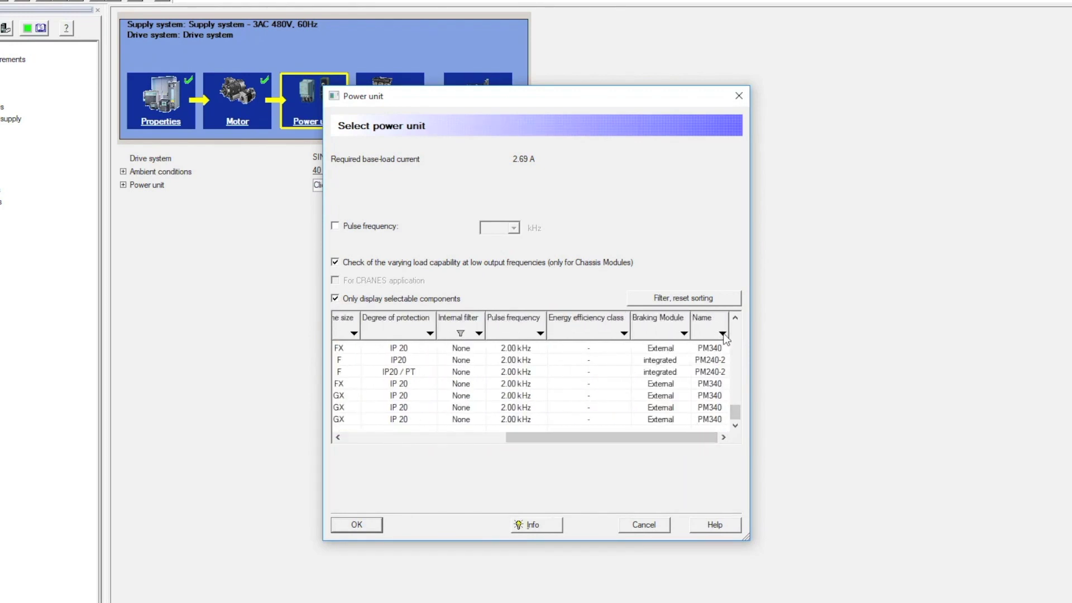
{"action": "left_click", "coordinate": [722, 333]}
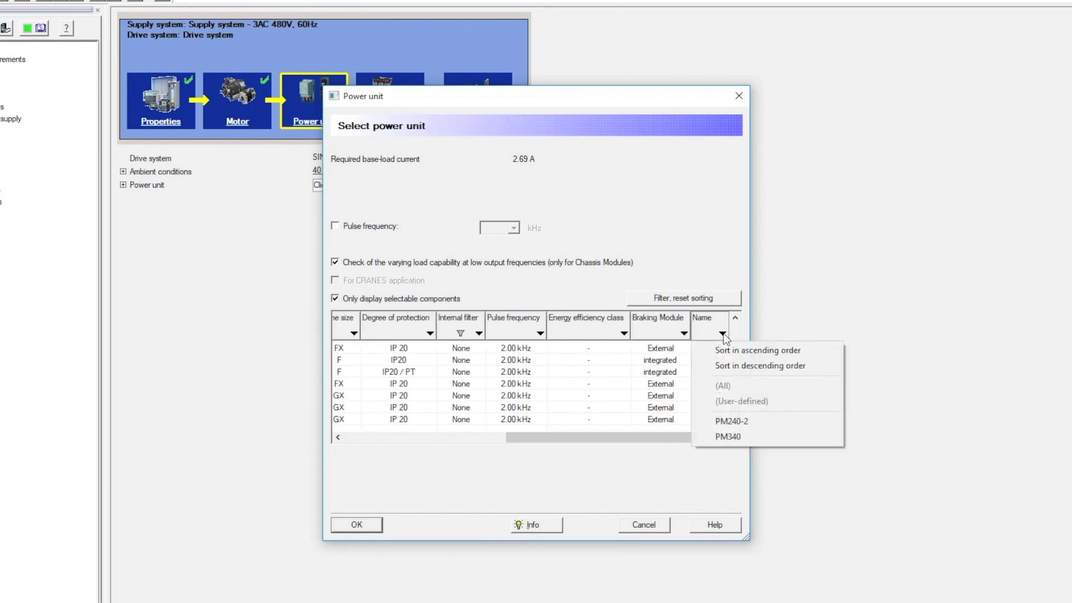
{"action": "left_click", "coordinate": [725, 422]}
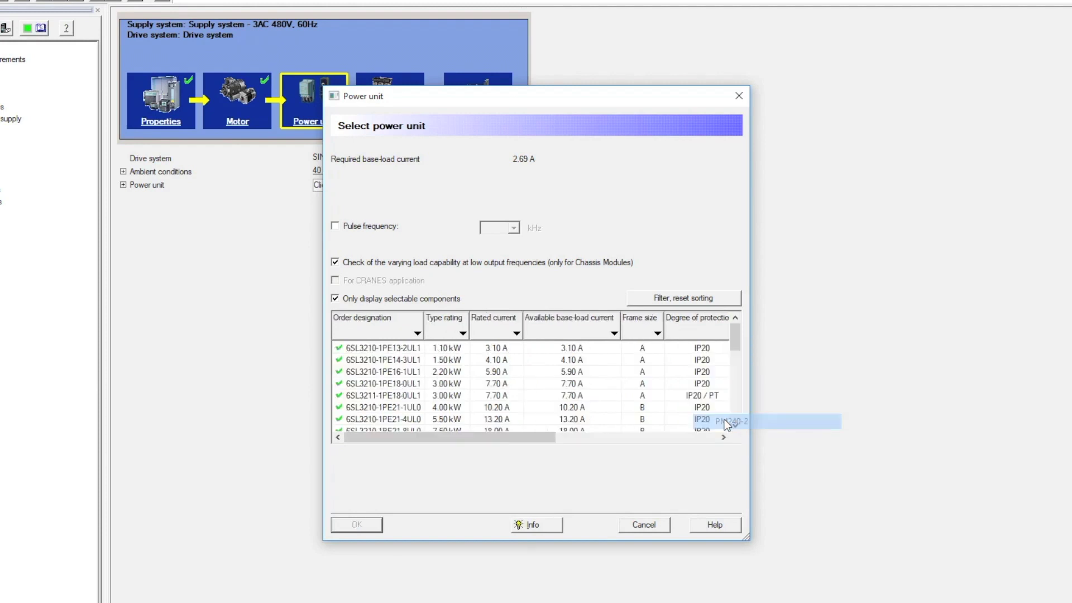
{"action": "left_click", "coordinate": [417, 334]}
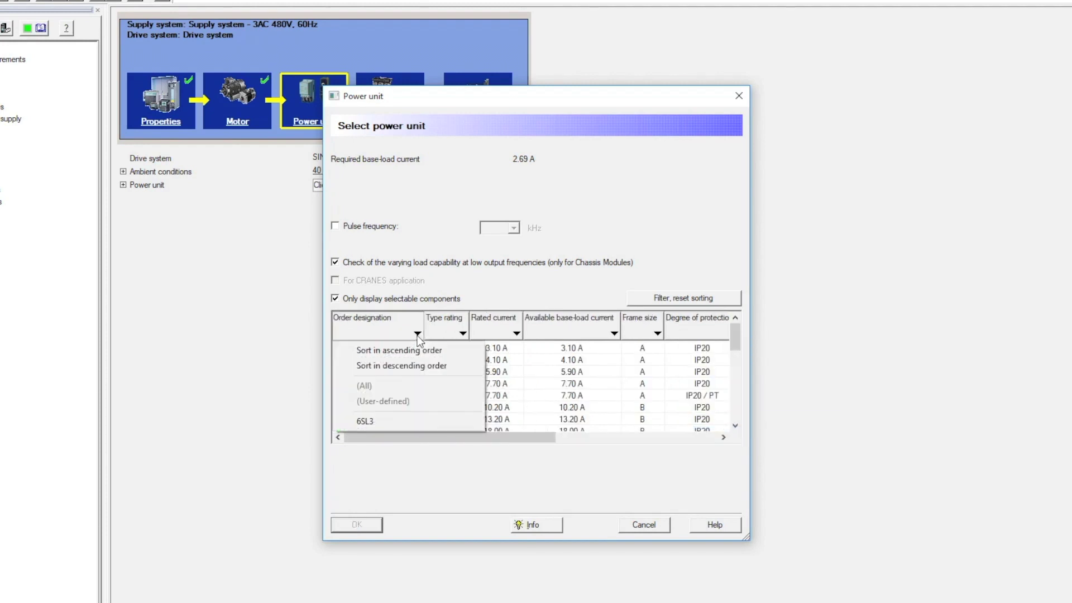
{"action": "left_click", "coordinate": [418, 350]}
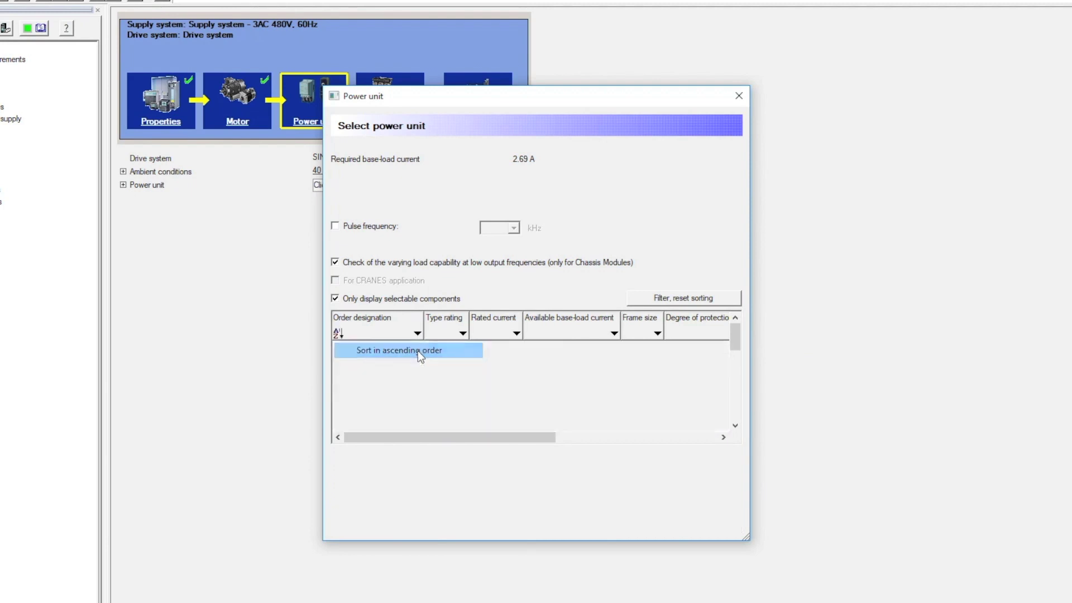
{"action": "left_click", "coordinate": [418, 347]}
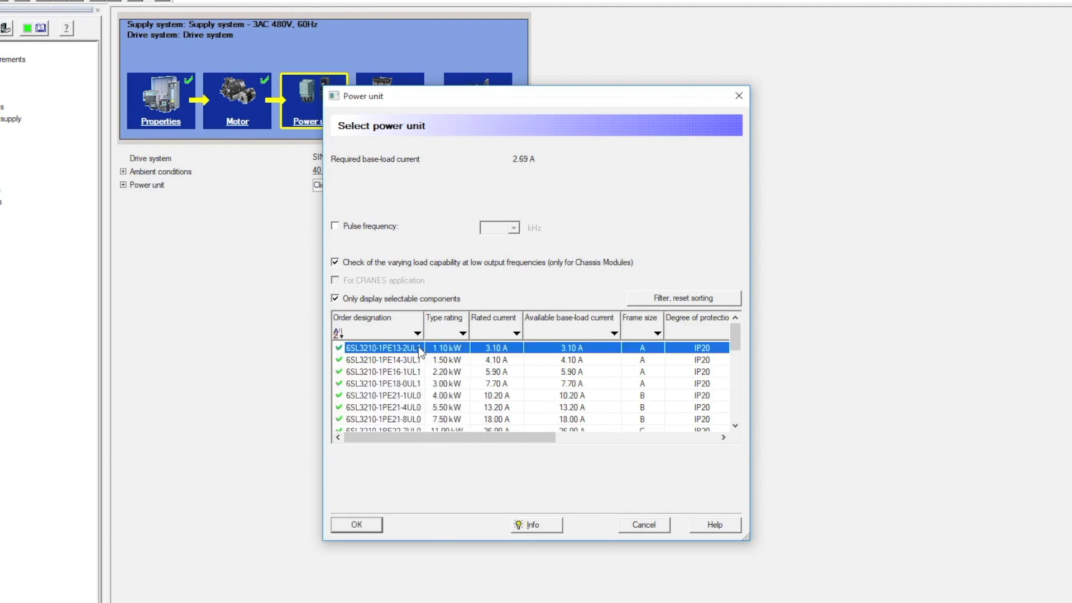
Step: Apply power unit 6SL3210-1PE13-2UL1 with no braking resistor and no output options
{"action": "left_click", "coordinate": [358, 525]}
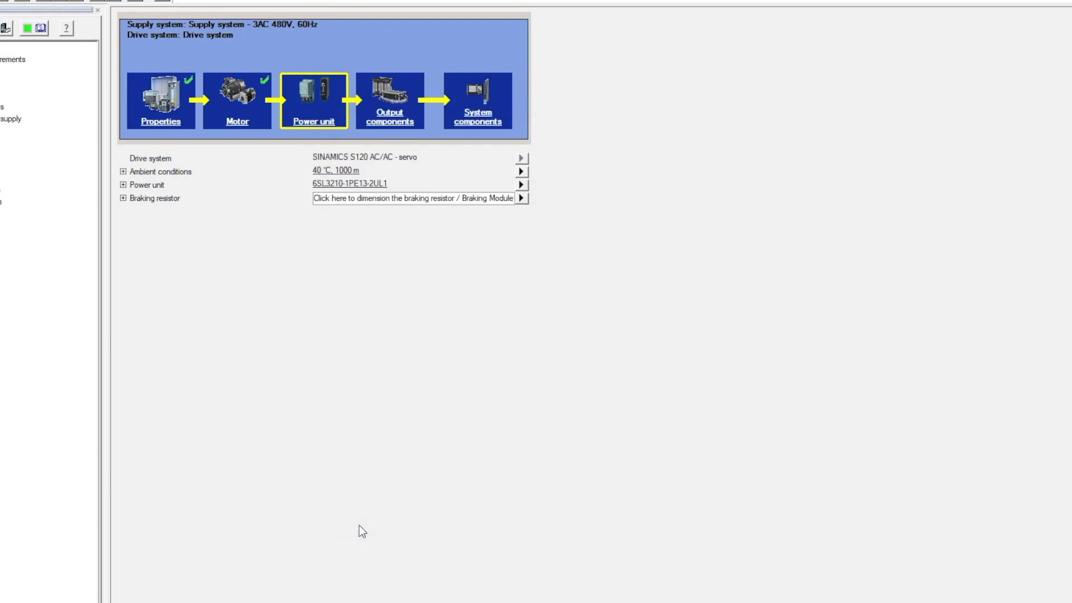
{"action": "left_click", "coordinate": [522, 200]}
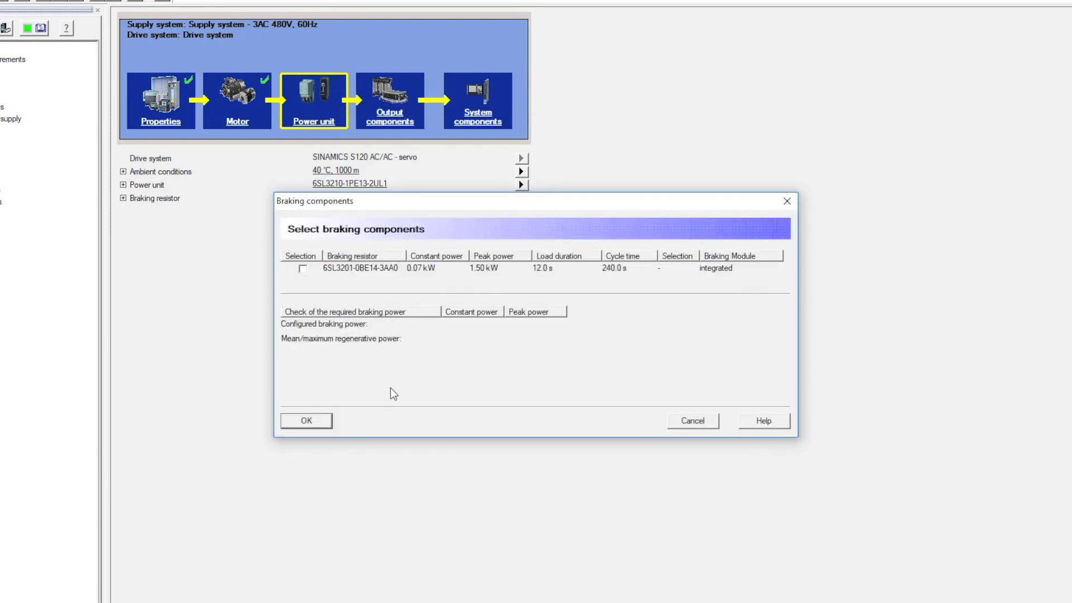
{"action": "left_click", "coordinate": [316, 422]}
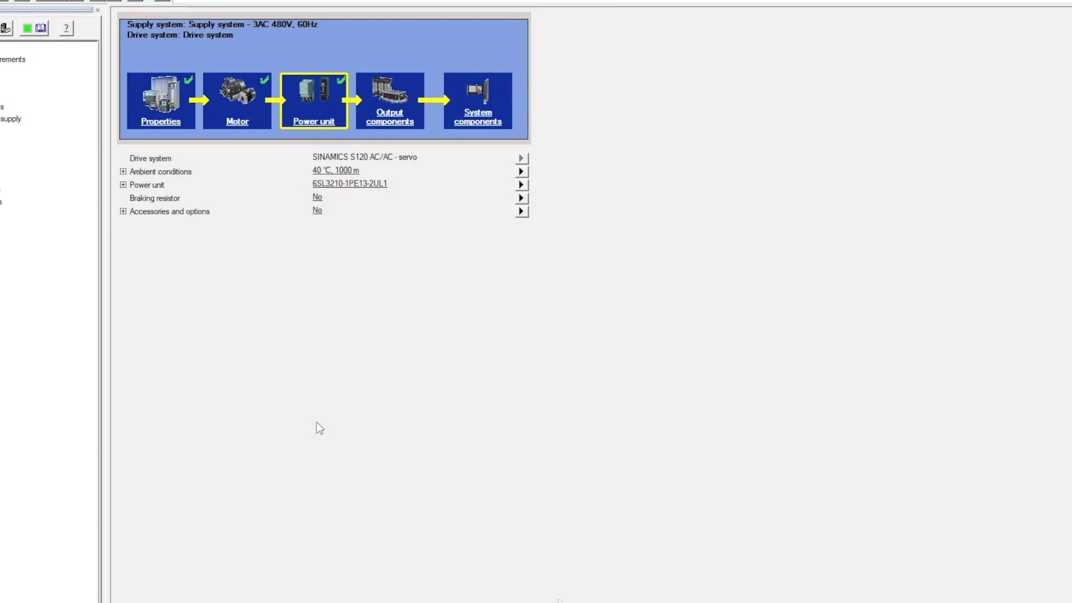
{"action": "left_click", "coordinate": [401, 117]}
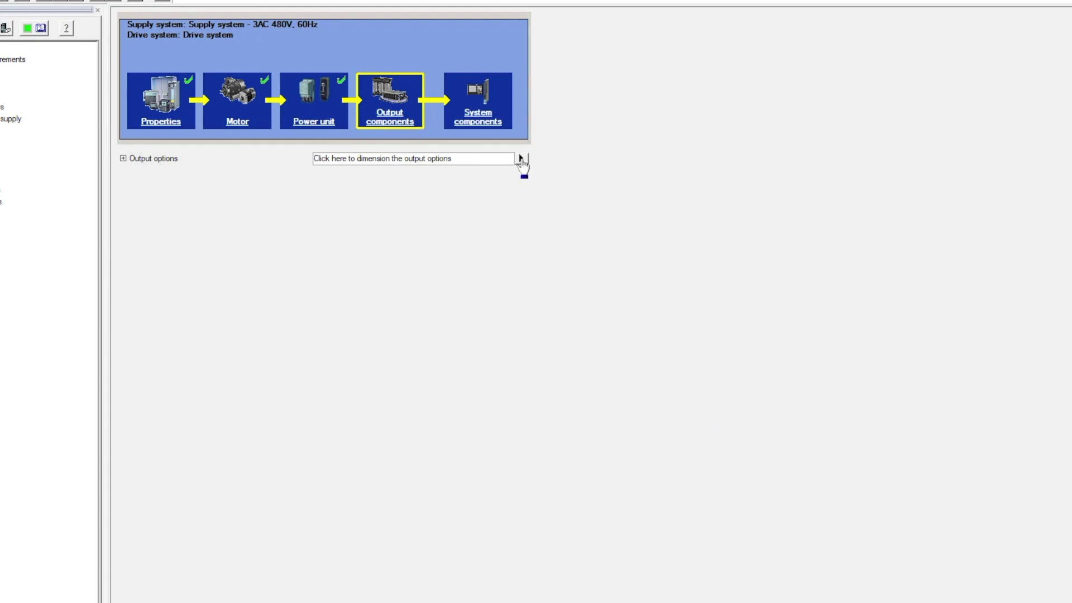
{"action": "left_click", "coordinate": [520, 159]}
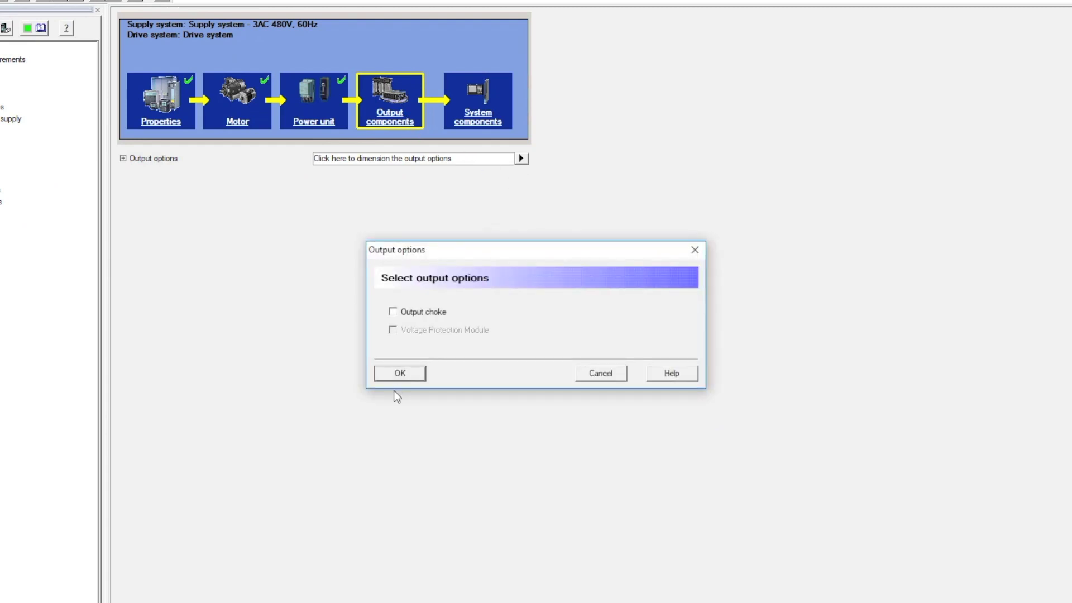
{"action": "left_click", "coordinate": [402, 373]}
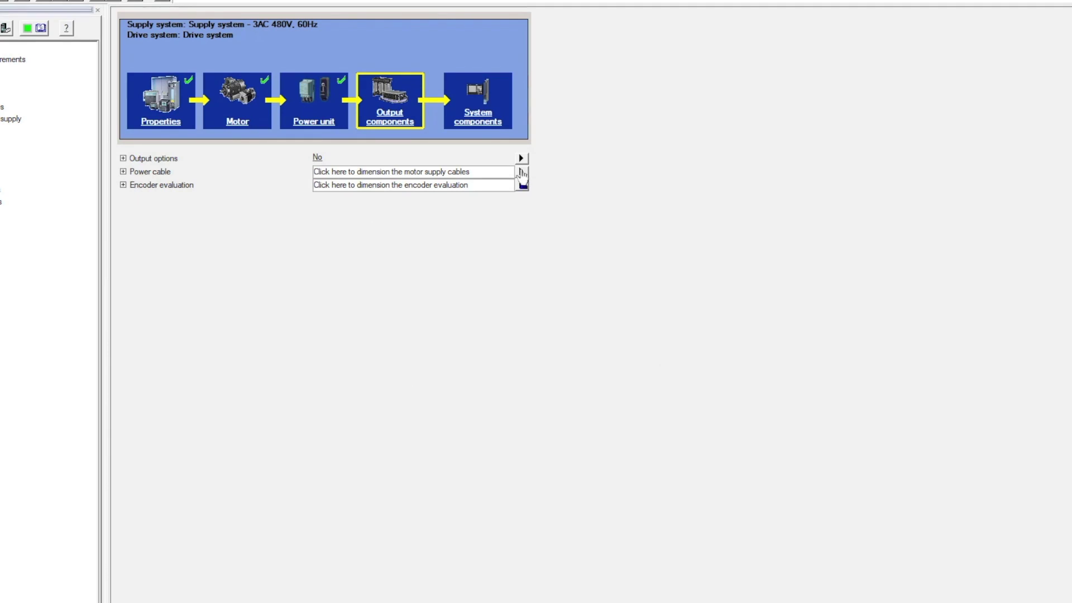
Step: Add a 5 m MOTION-CONNECT 500 power cable (6FX5002-5CG10-1AF0)
{"action": "left_click", "coordinate": [520, 172]}
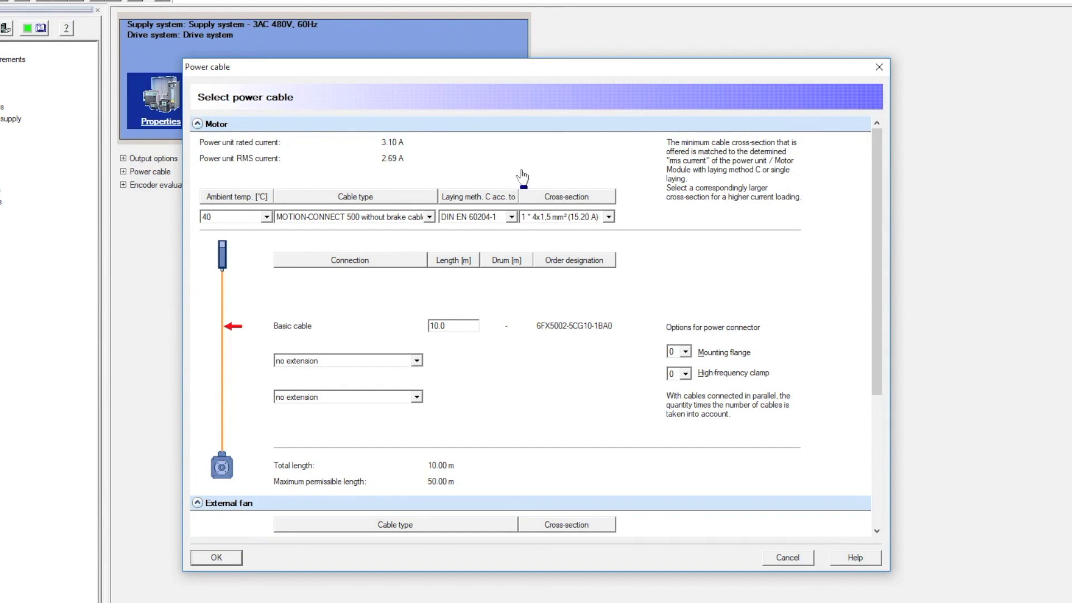
{"action": "double_click", "coordinate": [439, 326]}
{"action": "type", "text": "5"}
{"action": "left_click", "coordinate": [218, 557]}
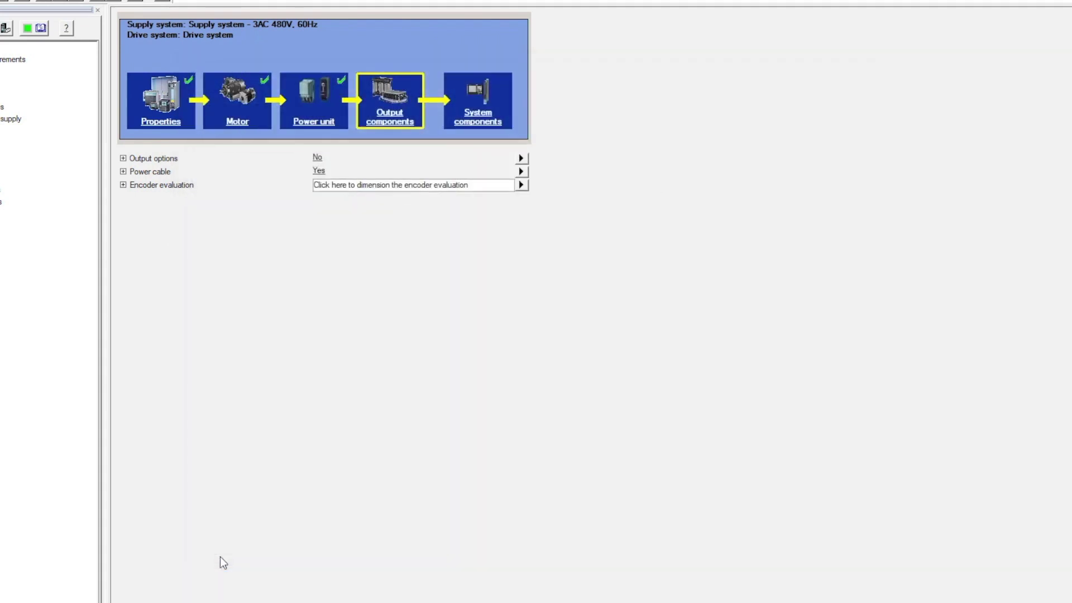
Step: Accept the default encoder evaluation and leave all drive system input options unchecked
{"action": "left_click", "coordinate": [521, 184]}
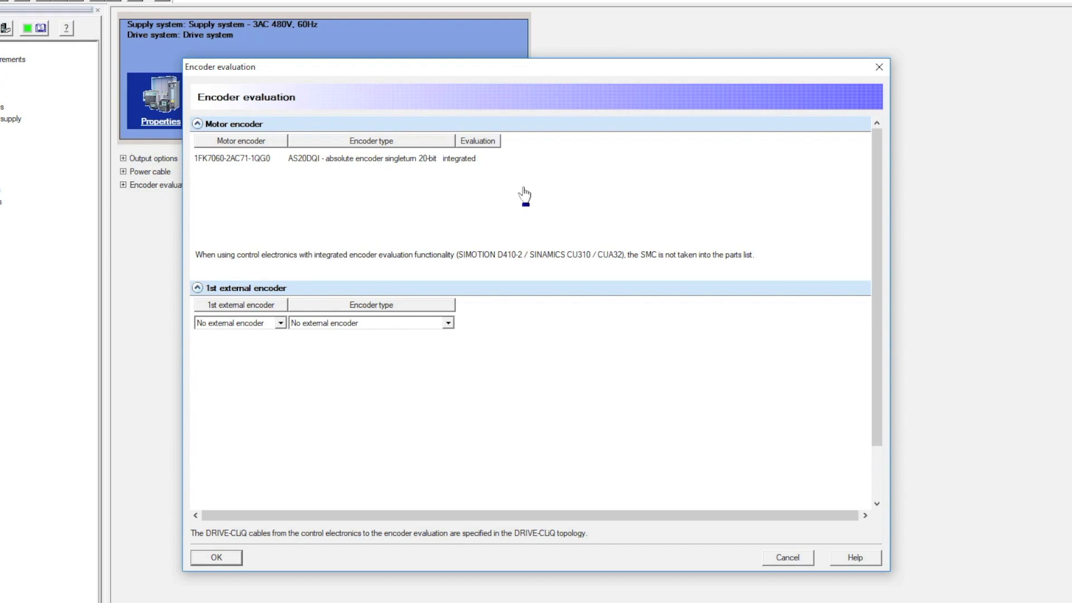
{"action": "left_click", "coordinate": [222, 556]}
{"action": "left_click", "coordinate": [495, 124]}
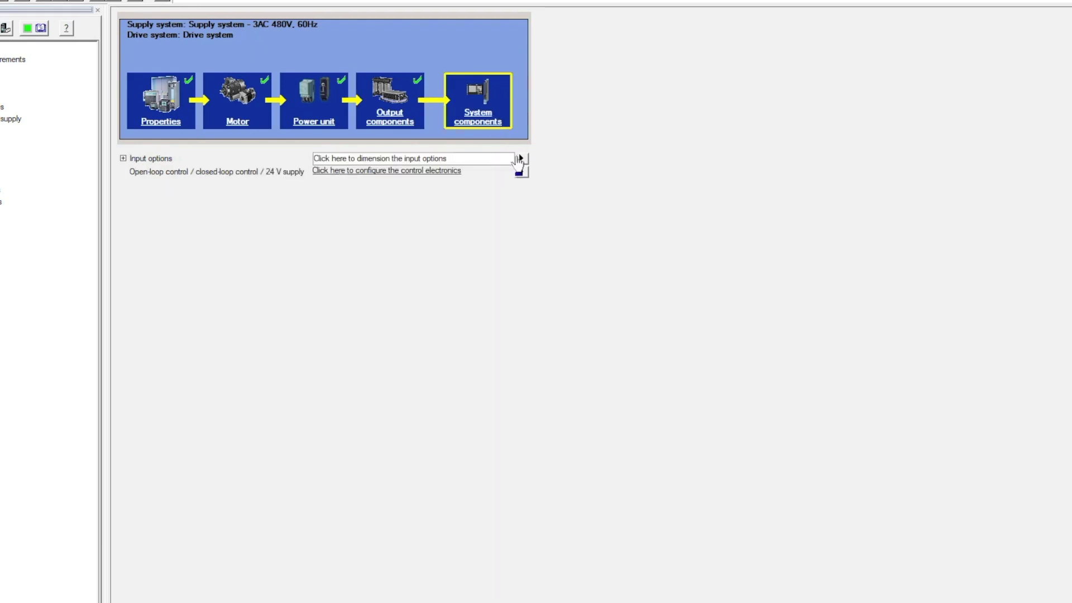
{"action": "left_click", "coordinate": [521, 159]}
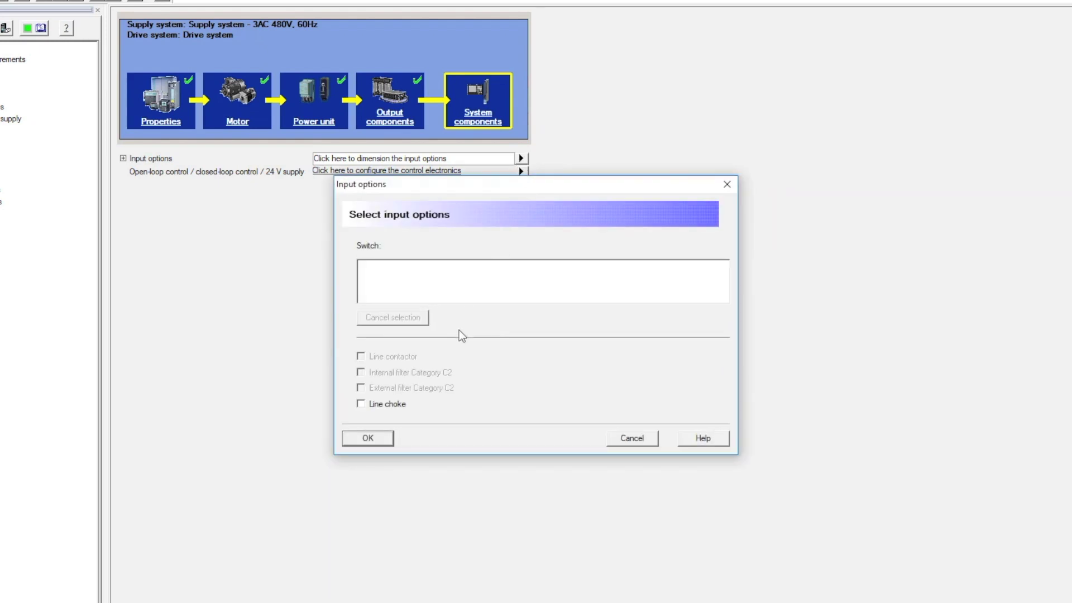
{"action": "left_click", "coordinate": [369, 438]}
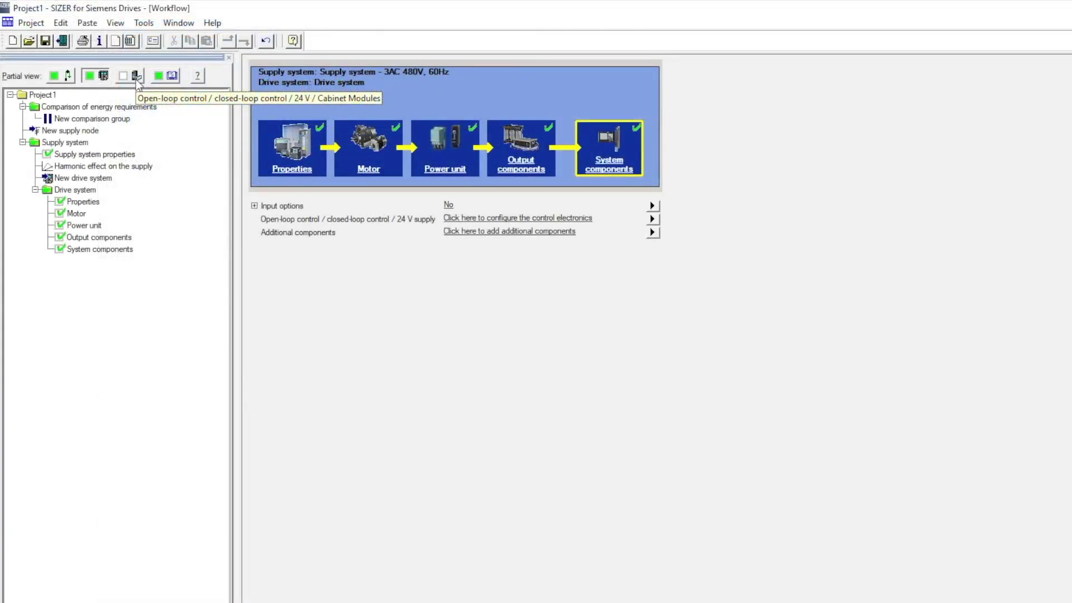
Step: In the controller view, change the Control Unit from CU320-2 DP to CU310-2 PN and add a Basic Operator Panel
{"action": "left_click", "coordinate": [136, 77]}
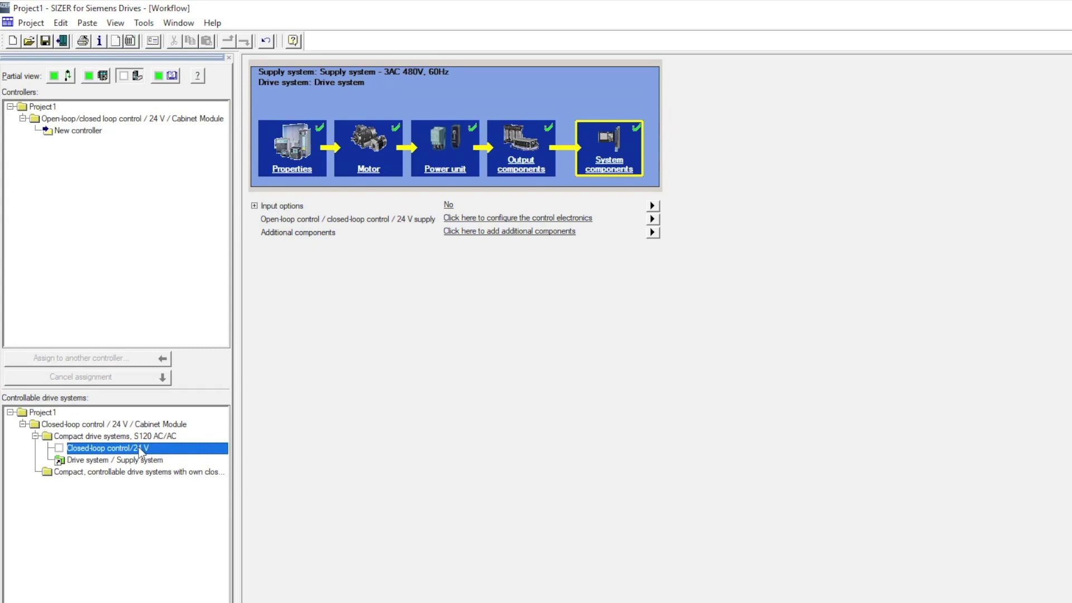
{"action": "double_click", "coordinate": [140, 449]}
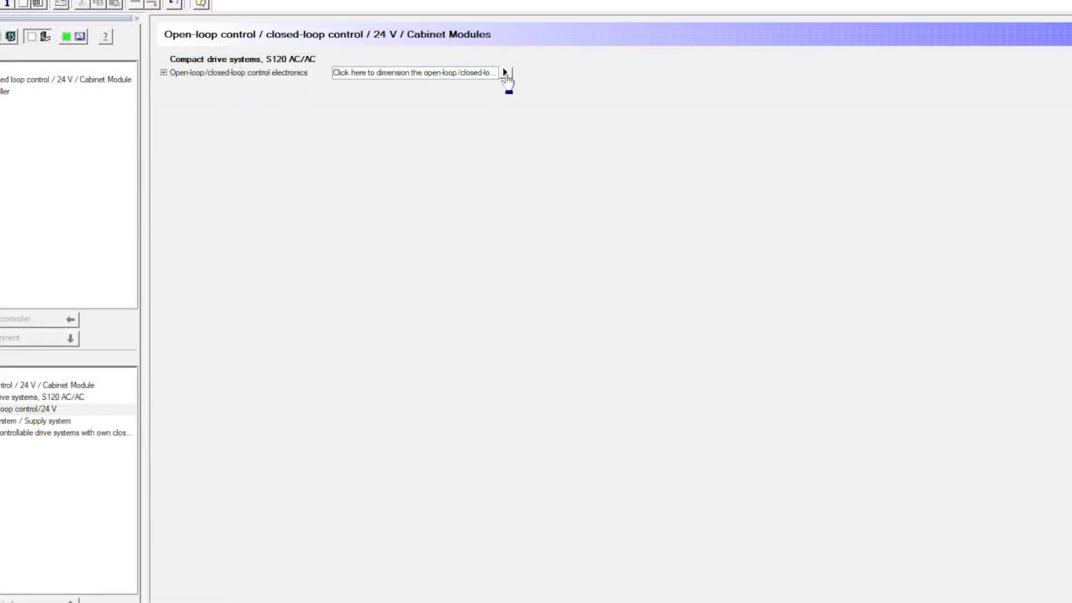
{"action": "left_click", "coordinate": [598, 112]}
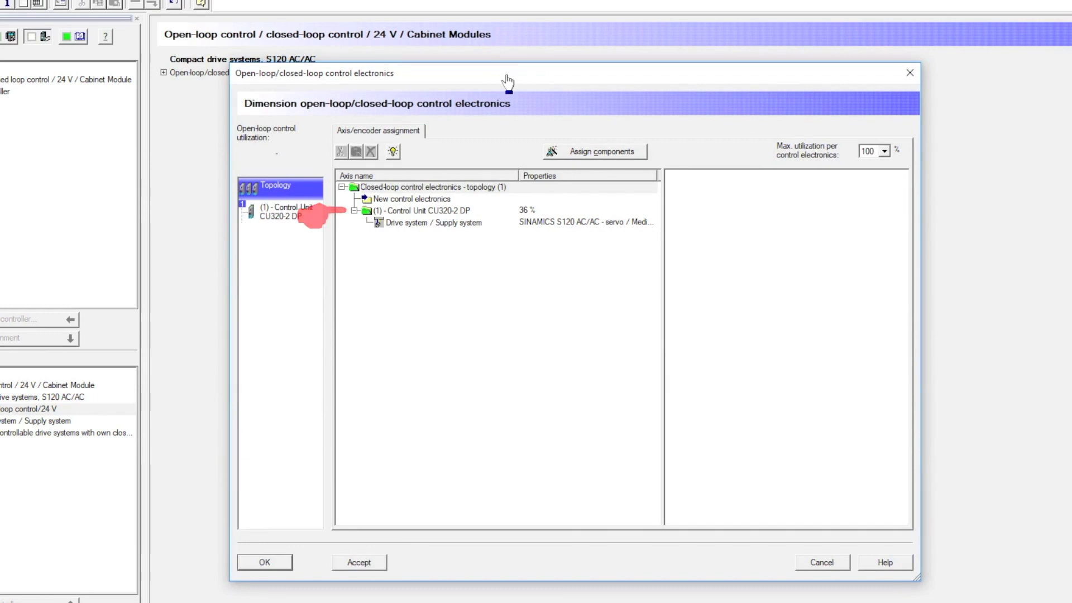
{"action": "left_click", "coordinate": [450, 211]}
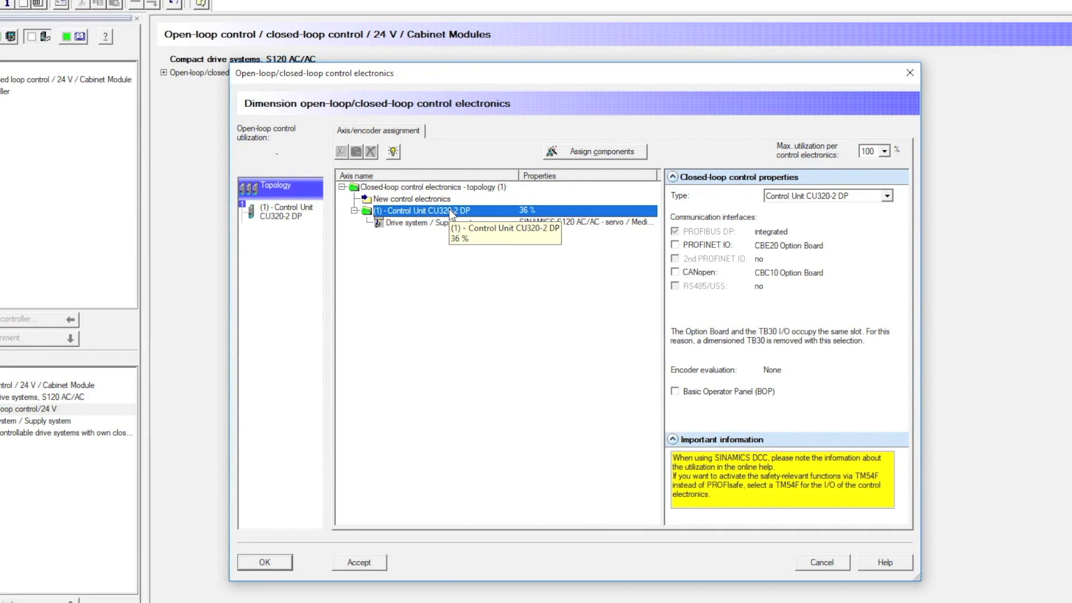
{"action": "left_click", "coordinate": [886, 196]}
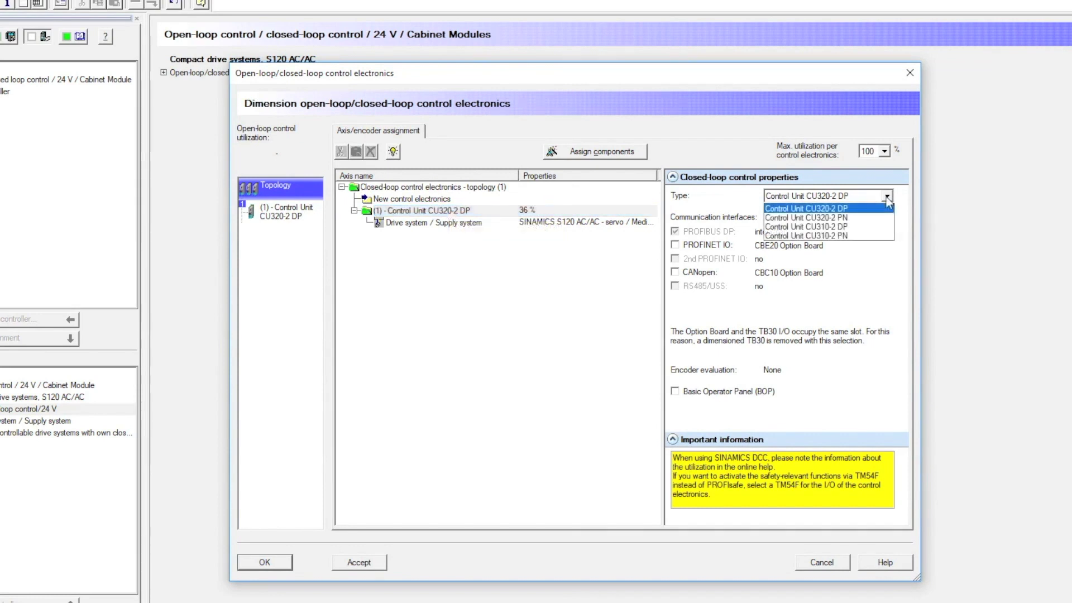
{"action": "left_click", "coordinate": [865, 237]}
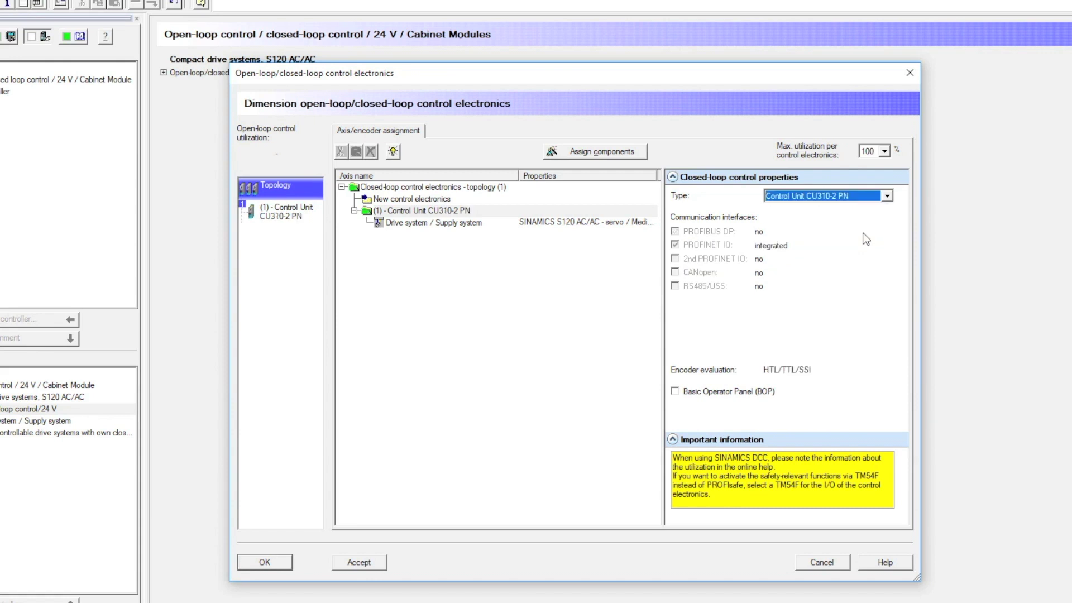
{"action": "left_click", "coordinate": [674, 391]}
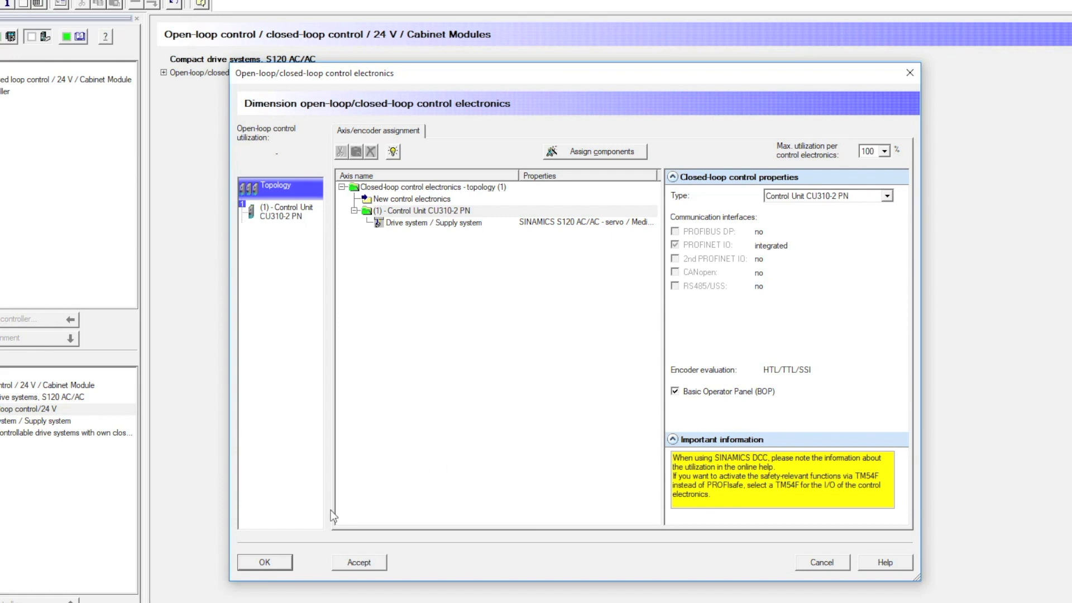
Step: Apply the control electronics and accept the default installation arrangement
{"action": "left_click", "coordinate": [270, 563]}
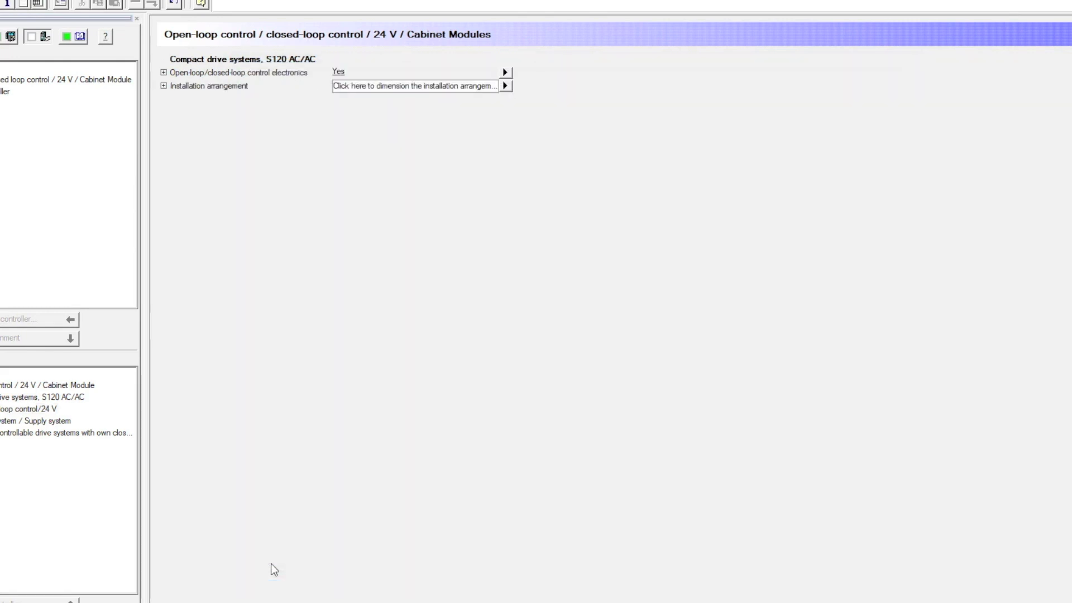
{"action": "left_click", "coordinate": [506, 88]}
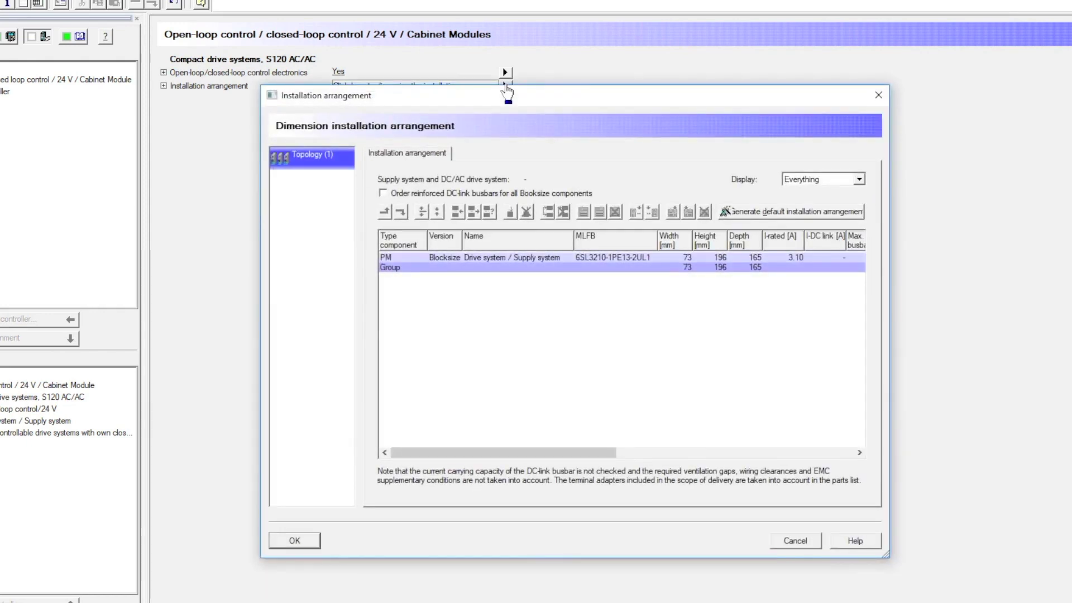
{"action": "left_click", "coordinate": [301, 542]}
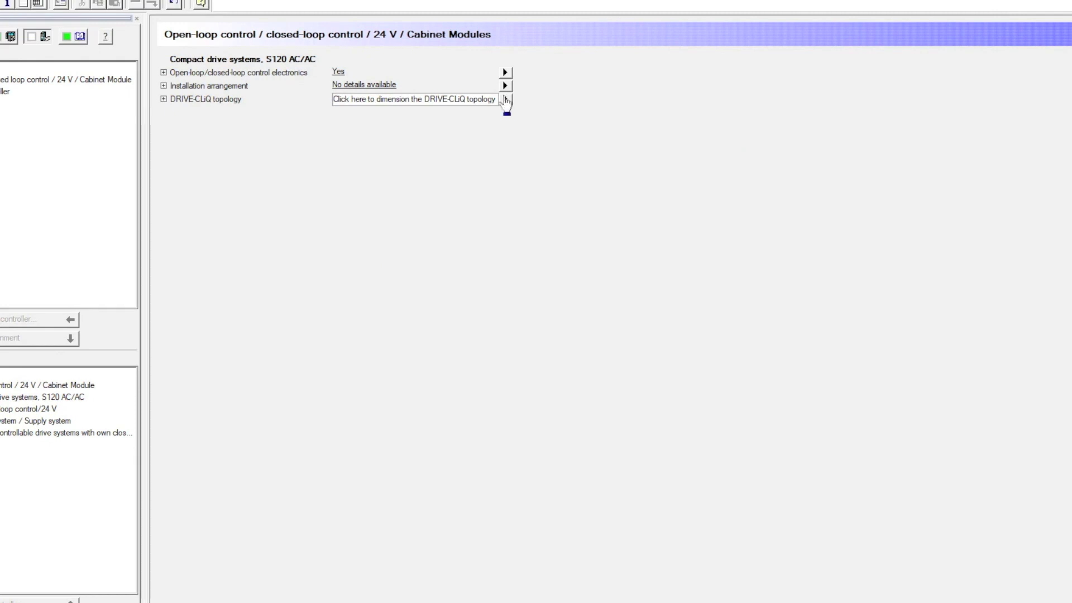
Step: Set the DRIVE-CLiQ topology to use a 5 m MOTION-CONNECT 500 cable
{"action": "left_click", "coordinate": [505, 100]}
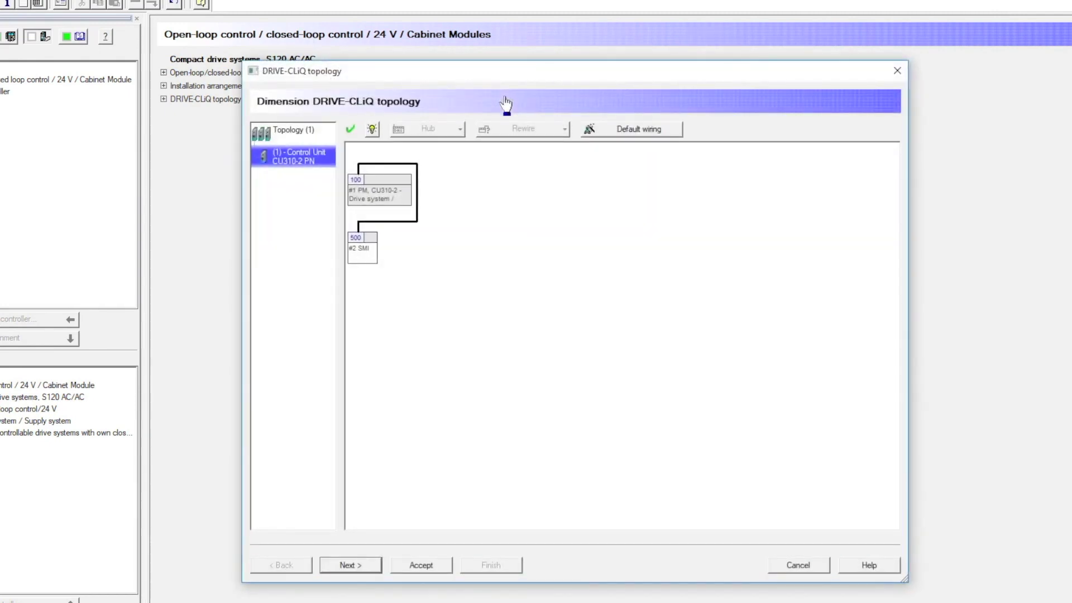
{"action": "left_click", "coordinate": [372, 566]}
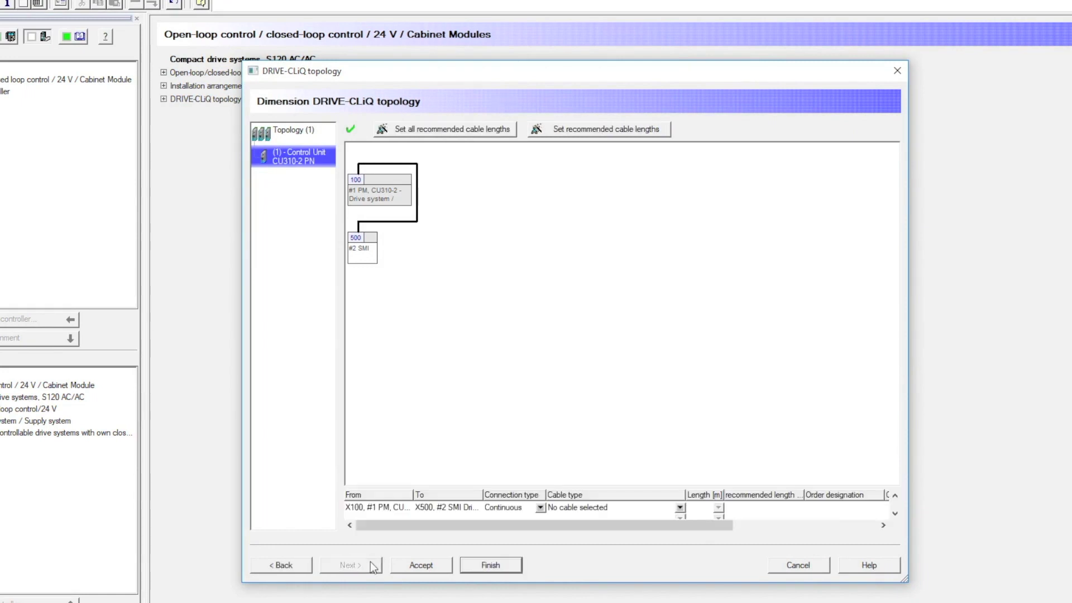
{"action": "left_click", "coordinate": [679, 507]}
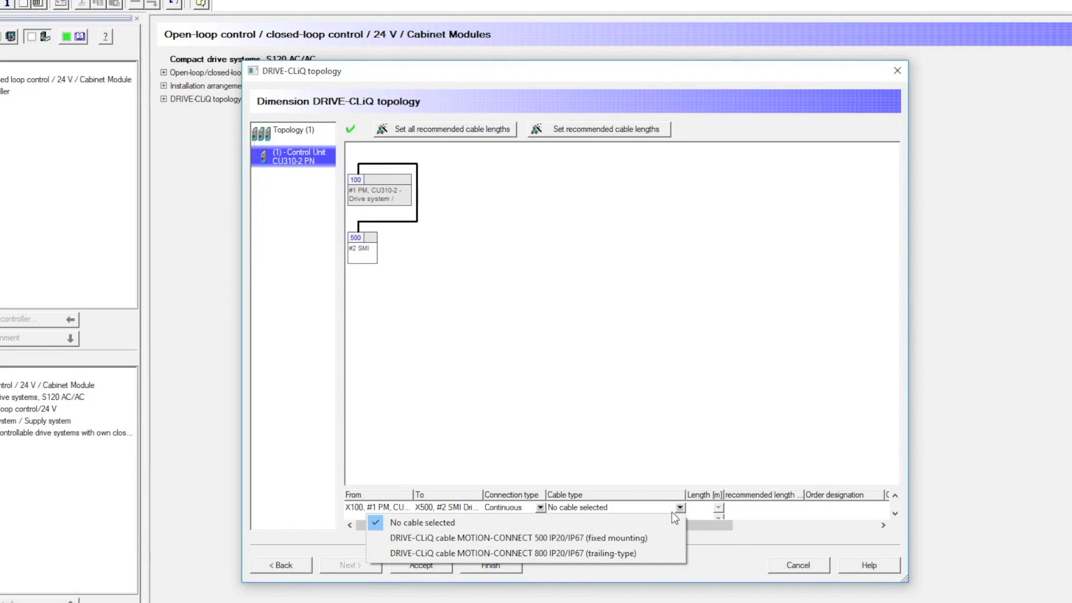
{"action": "left_click", "coordinate": [654, 537]}
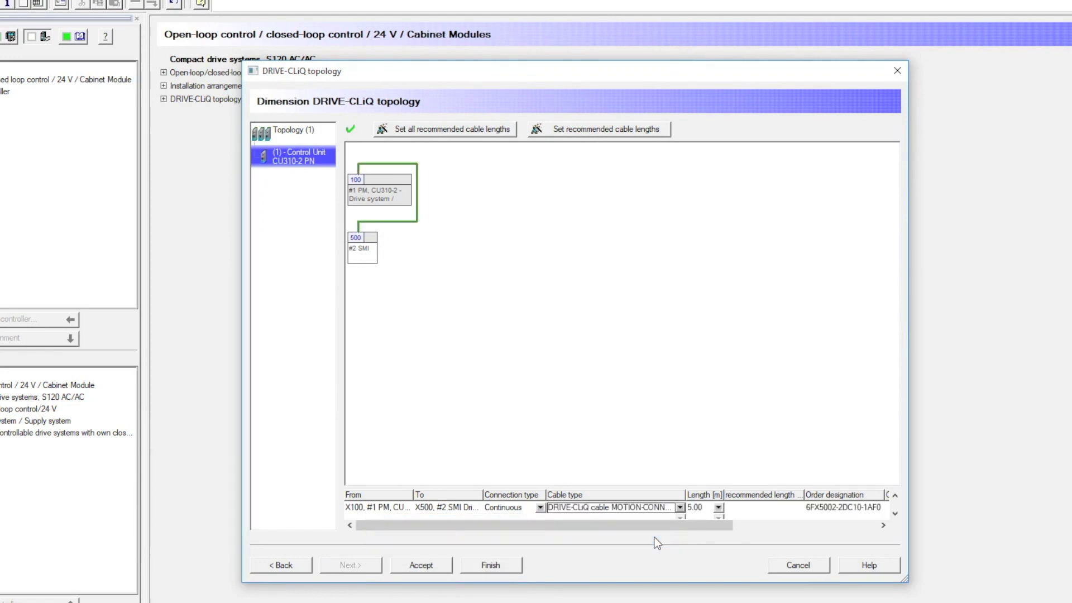
{"action": "left_click", "coordinate": [506, 567]}
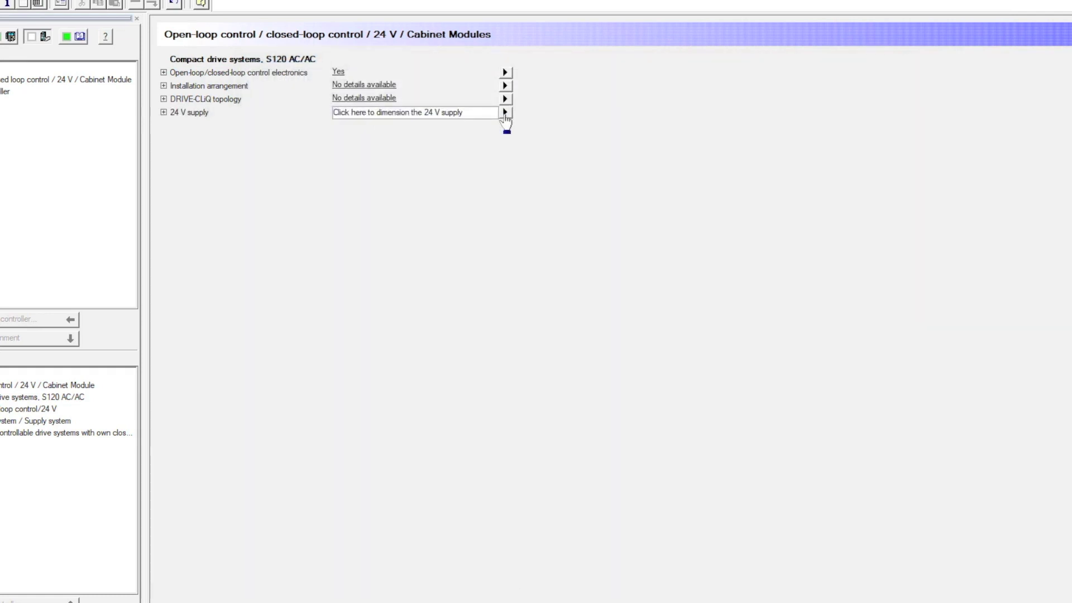
Step: Size the 24 V supply for 460 V 3-phase input, optimized for smallest possible, yielding SITOP modular 5.00 A
{"action": "left_click", "coordinate": [505, 113]}
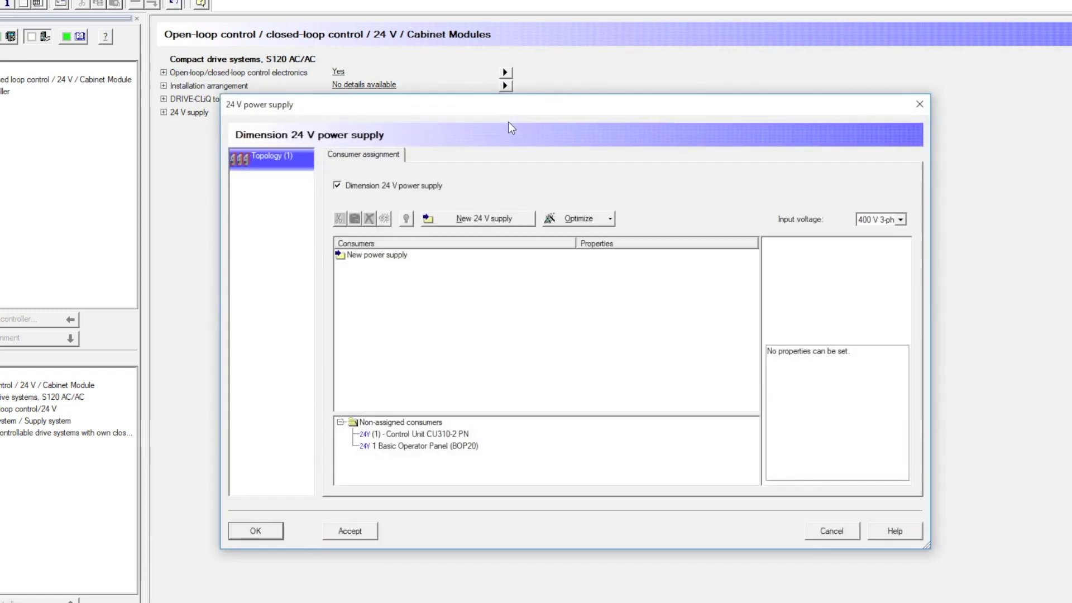
{"action": "left_click", "coordinate": [899, 220]}
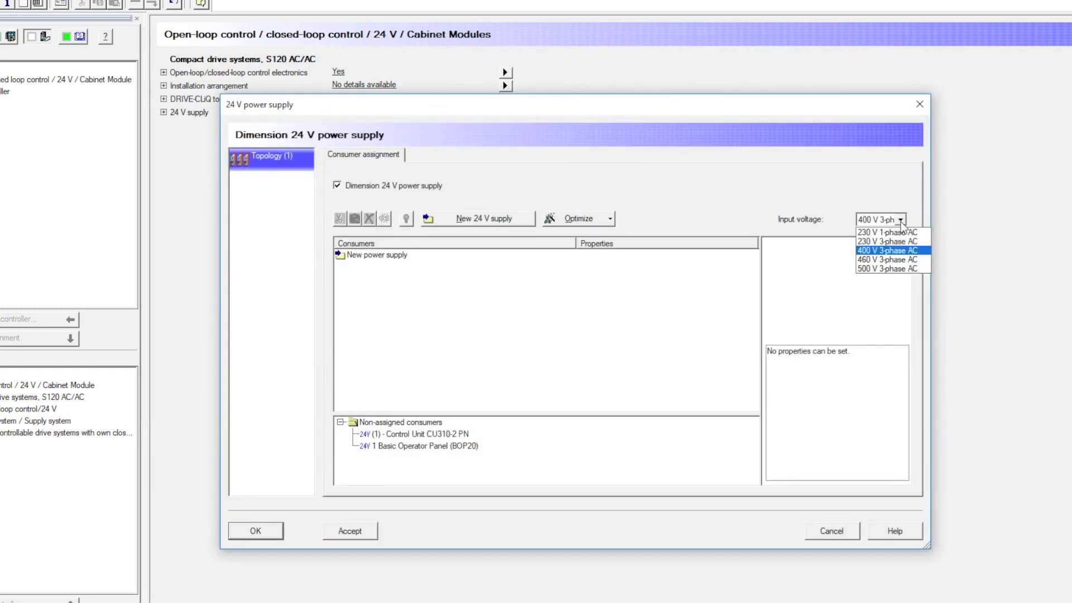
{"action": "left_click", "coordinate": [890, 260]}
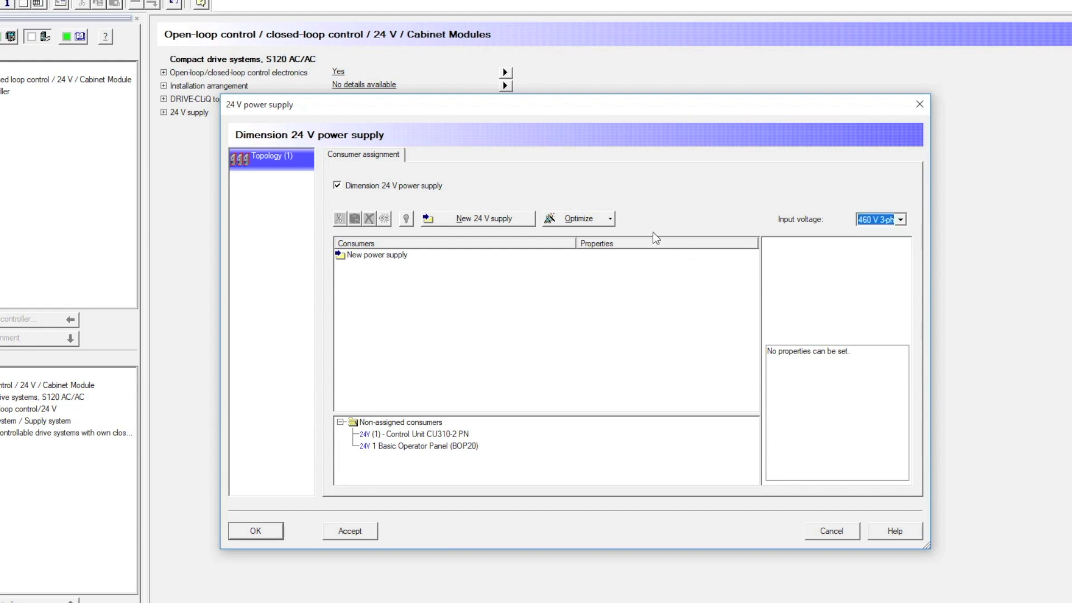
{"action": "left_click", "coordinate": [610, 222]}
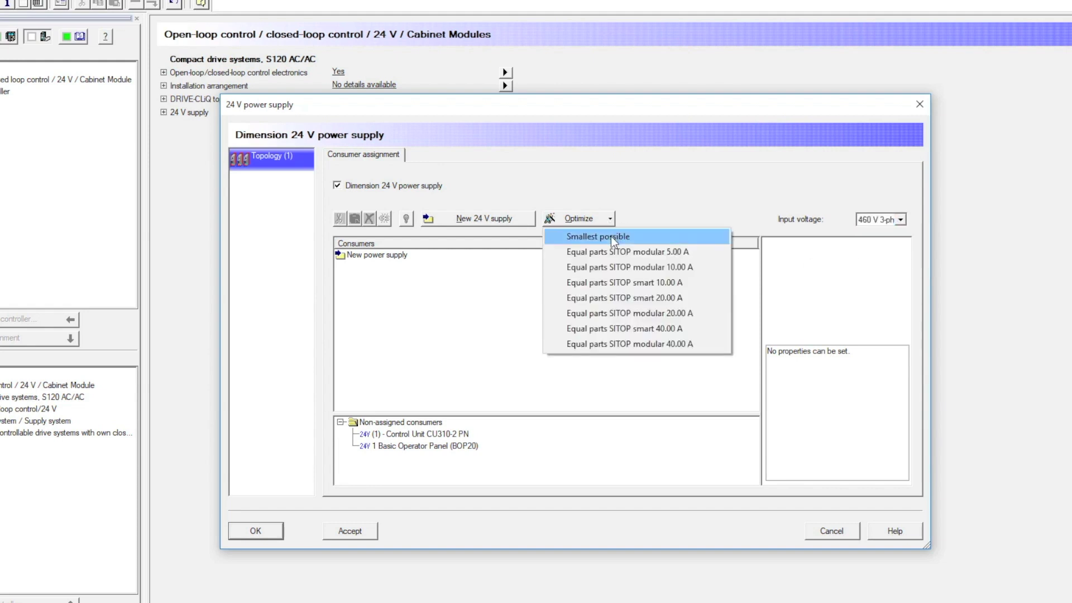
{"action": "left_click", "coordinate": [611, 236]}
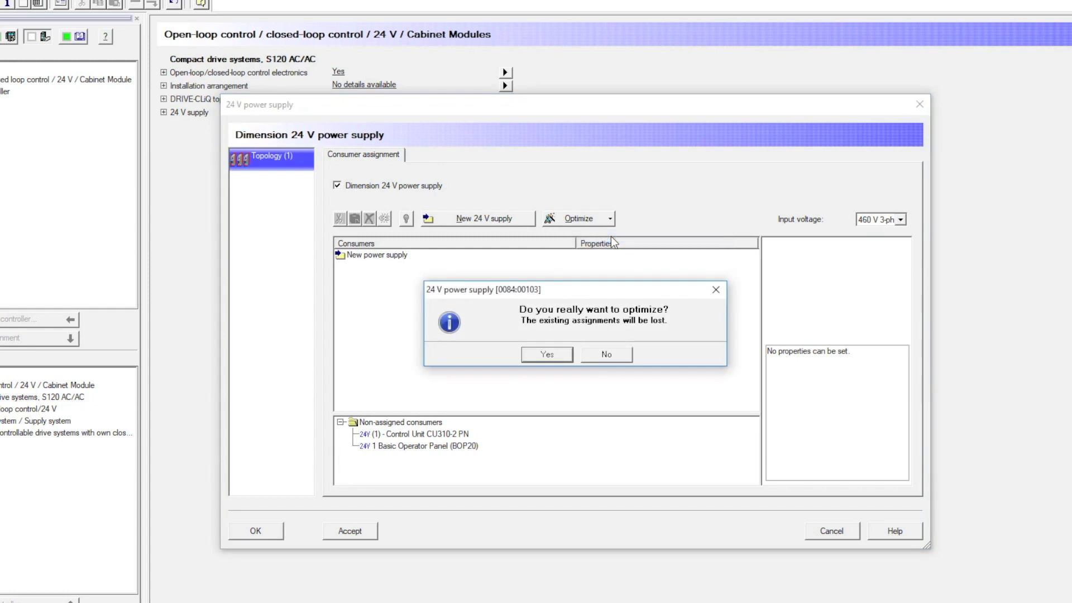
{"action": "left_click", "coordinate": [547, 355]}
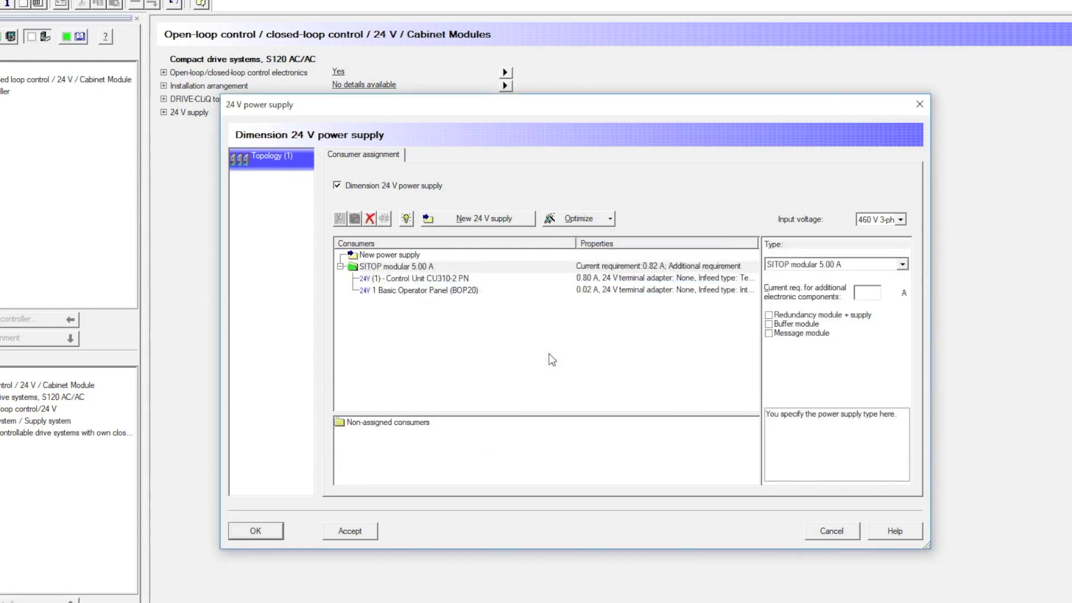
{"action": "left_click", "coordinate": [273, 529]}
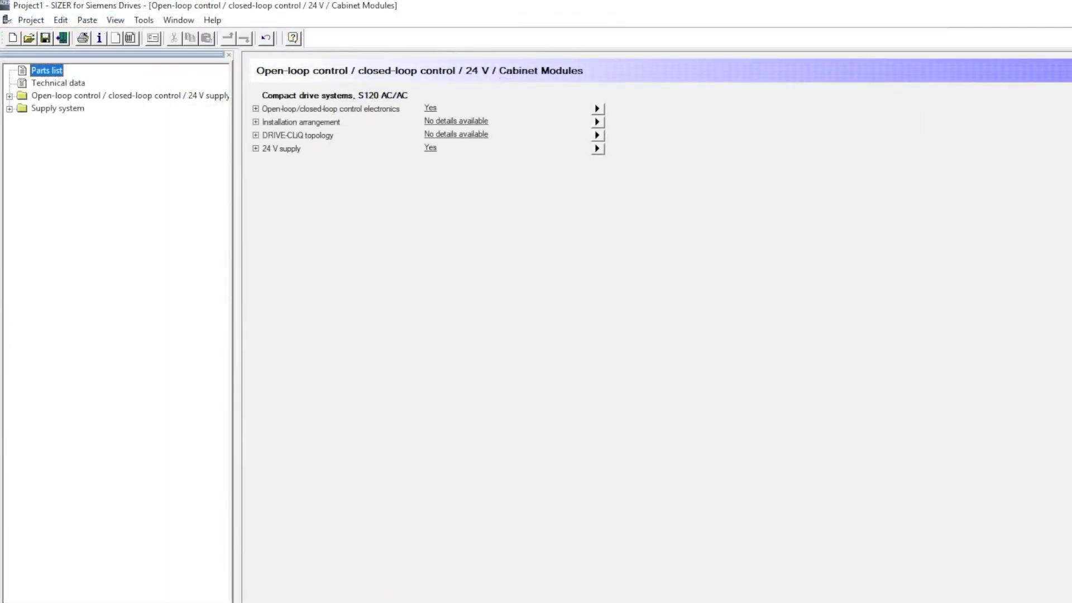
Step: Show the project's export options for the dimensioning documentation
{"action": "left_click", "coordinate": [143, 20]}
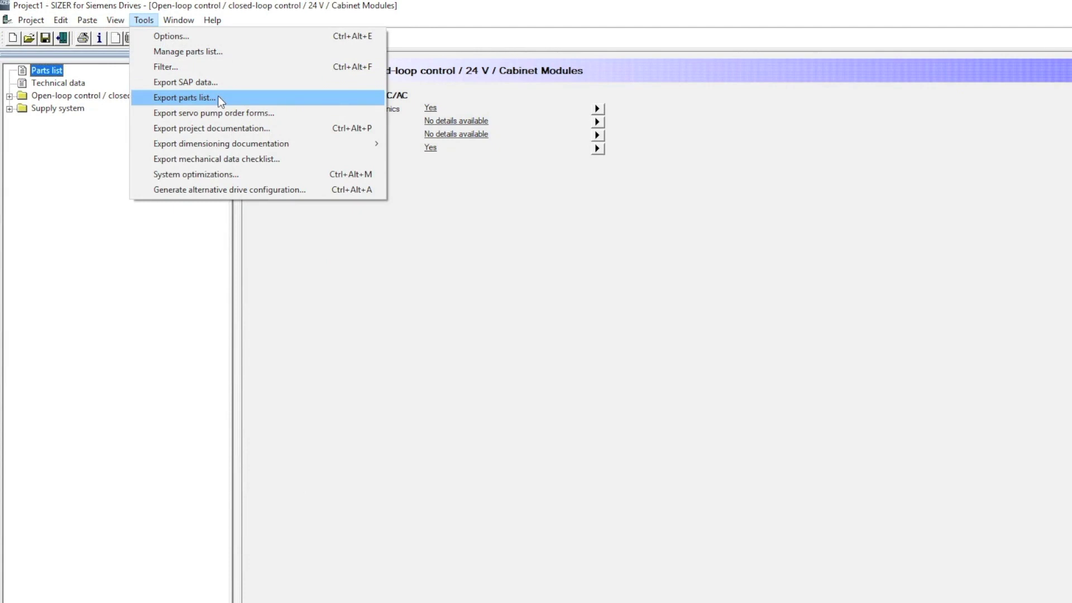